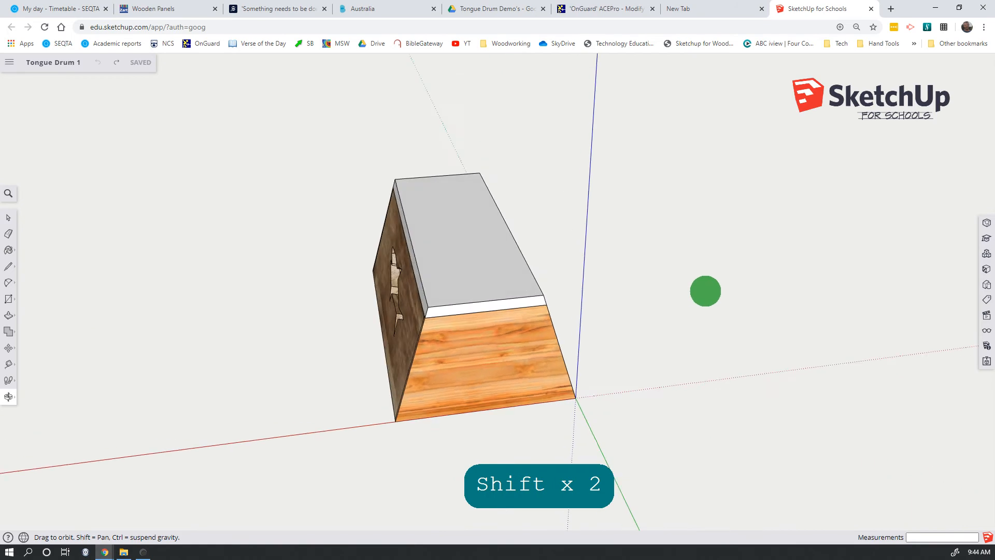
Place guides on the drum's top face, 20 mm in from the near end edge and from the long edge nearest the origin.
{"action": "key", "text": "space"}
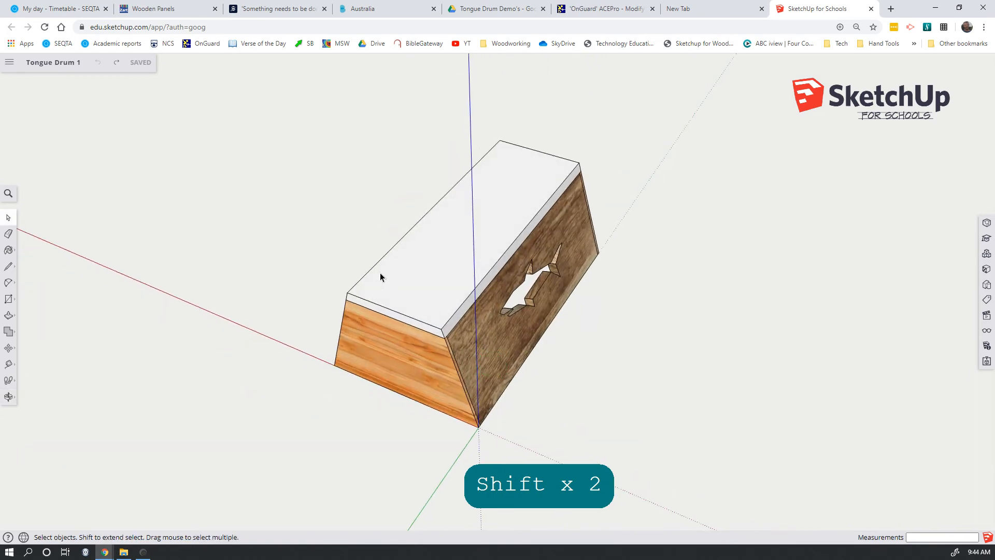
{"action": "middle_click_drag", "start_coordinate": [606, 248], "coordinate": [556, 289]}
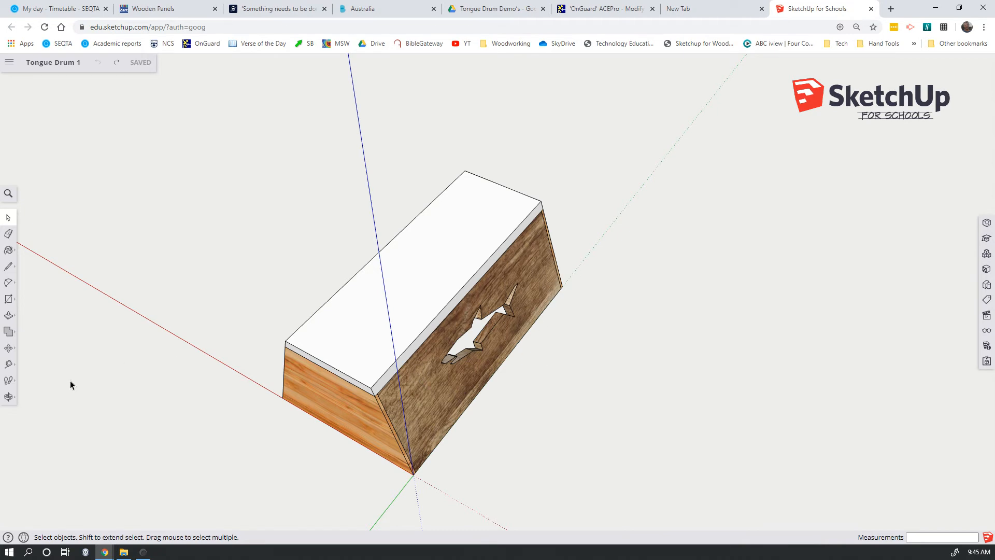
{"action": "left_click", "coordinate": [9, 366]}
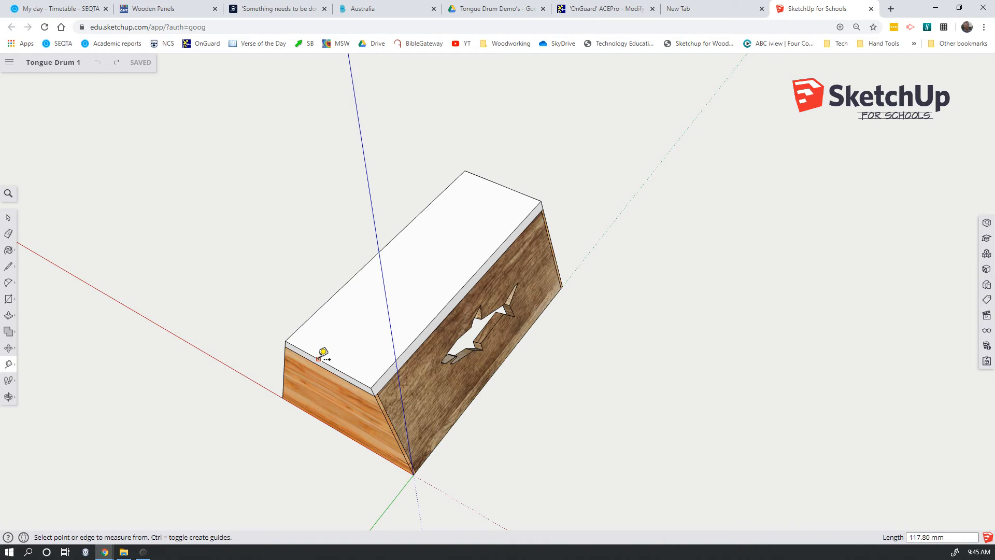
{"action": "scroll", "coordinate": [342, 320], "scroll_direction": "up", "scroll_amount": 2}
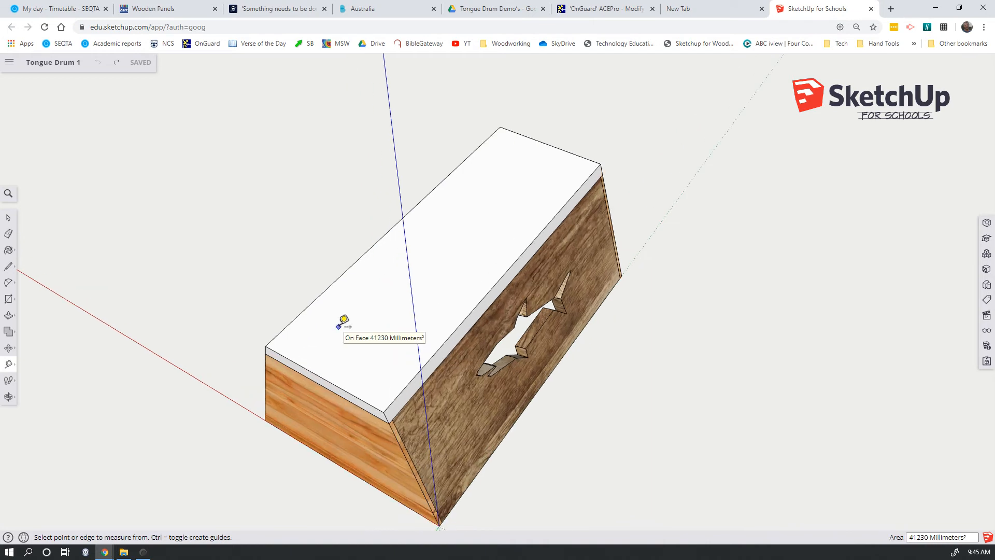
{"action": "left_click", "coordinate": [313, 372]}
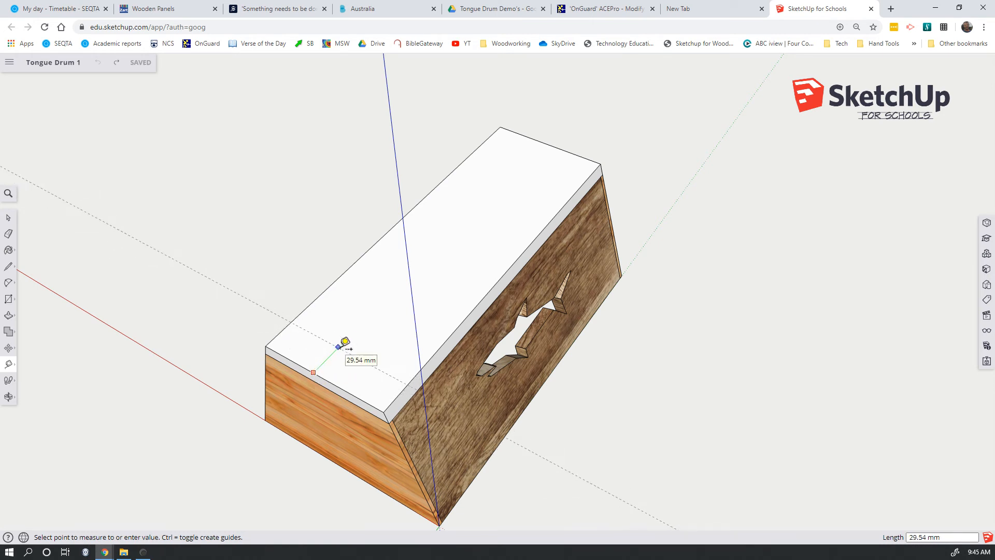
{"action": "type", "text": "20"}
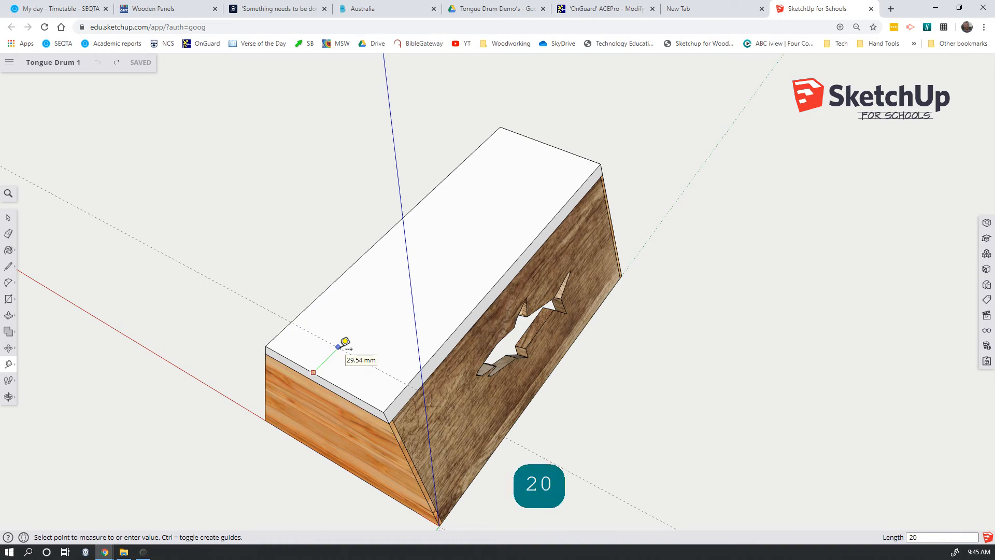
{"action": "key", "text": "Return"}
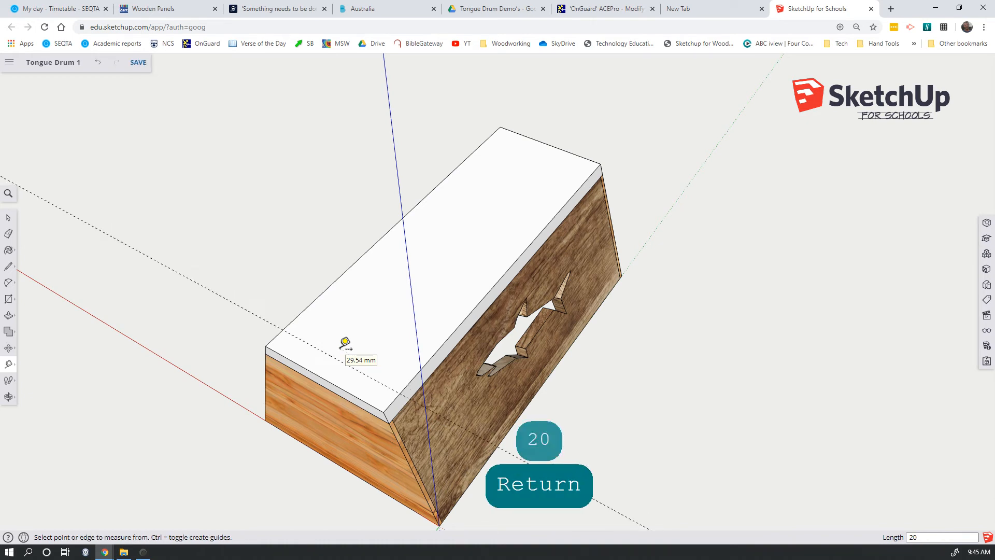
{"action": "left_click", "coordinate": [457, 327]}
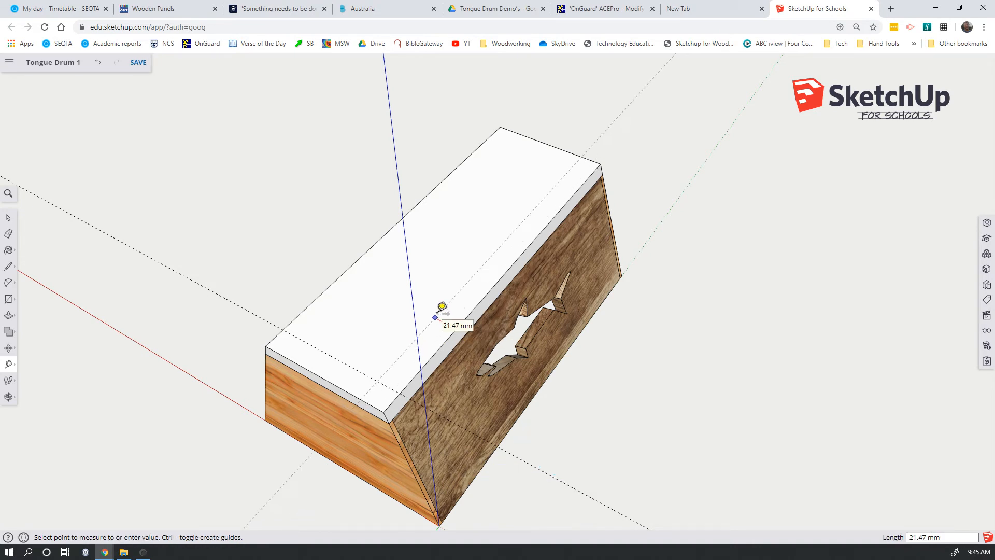
{"action": "type", "text": "20"}
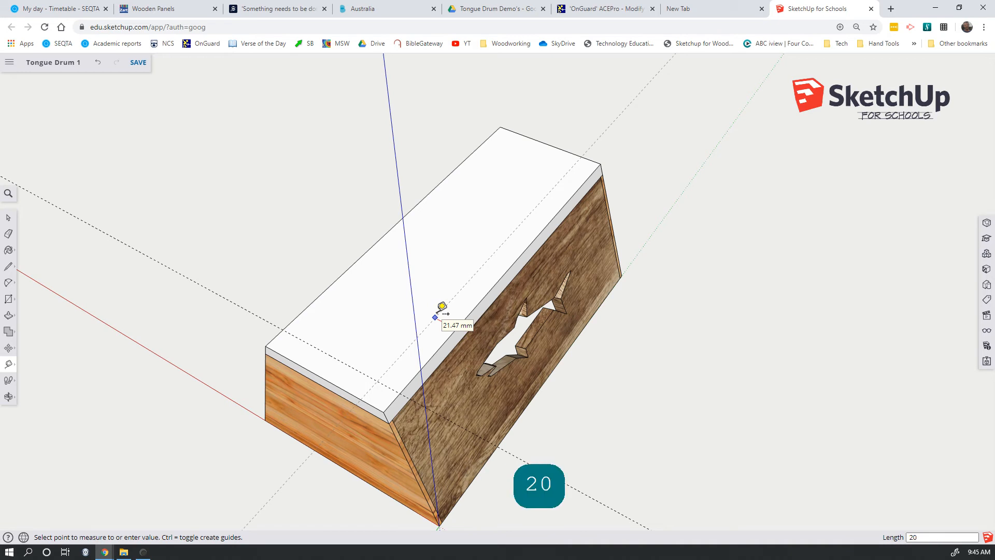
{"action": "key", "text": "Return"}
Place guides on the top face, 20 mm in from the far end edge and from the opposite long edge.
{"action": "left_click", "coordinate": [564, 150]}
{"action": "type", "text": "20"}
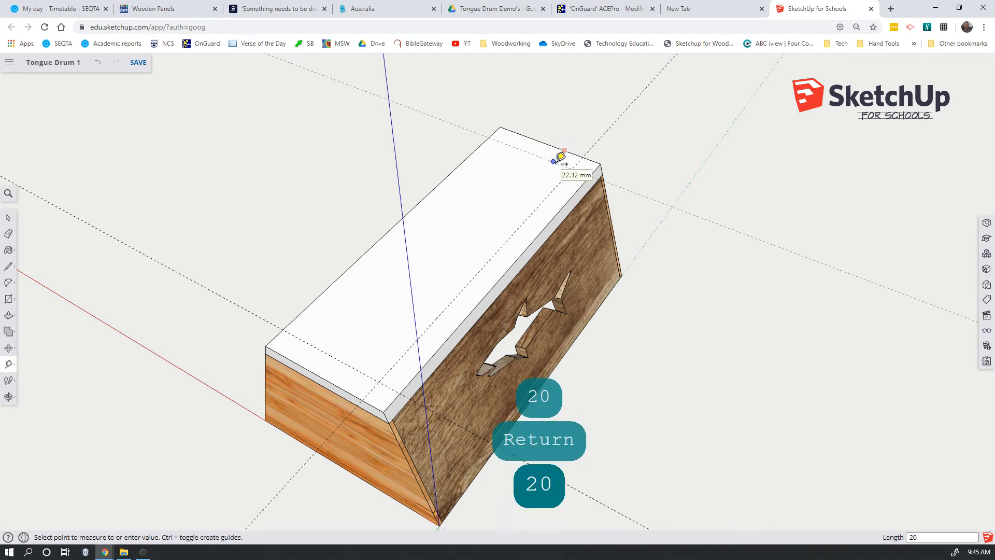
{"action": "key", "text": "Return"}
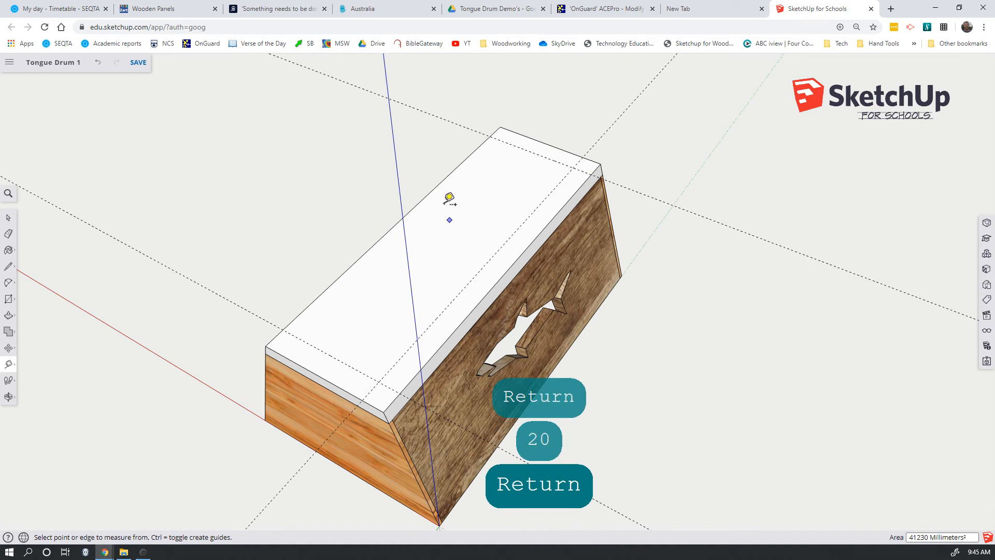
{"action": "left_click", "coordinate": [460, 164]}
{"action": "type", "text": "20"}
{"action": "key", "text": "Return"}
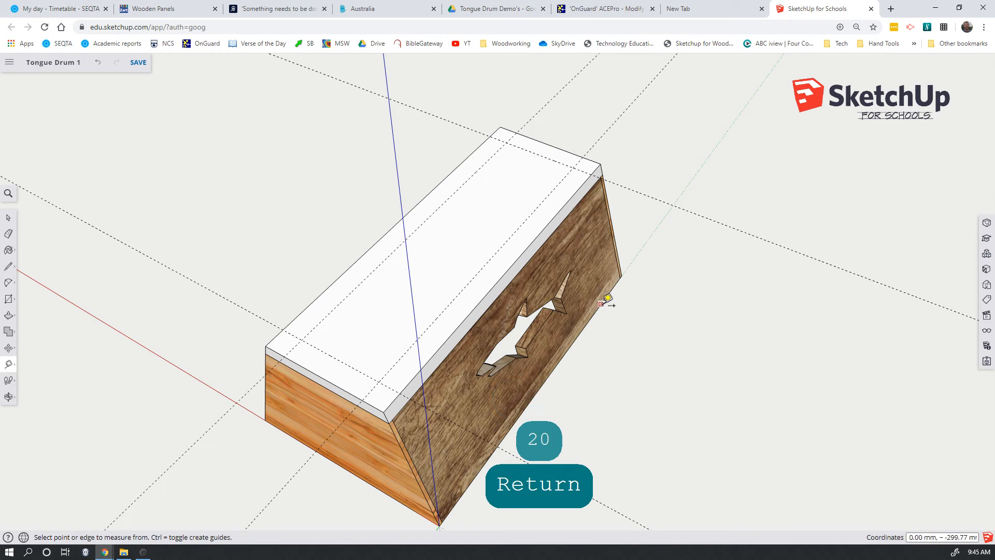
{"action": "key", "text": "space"}
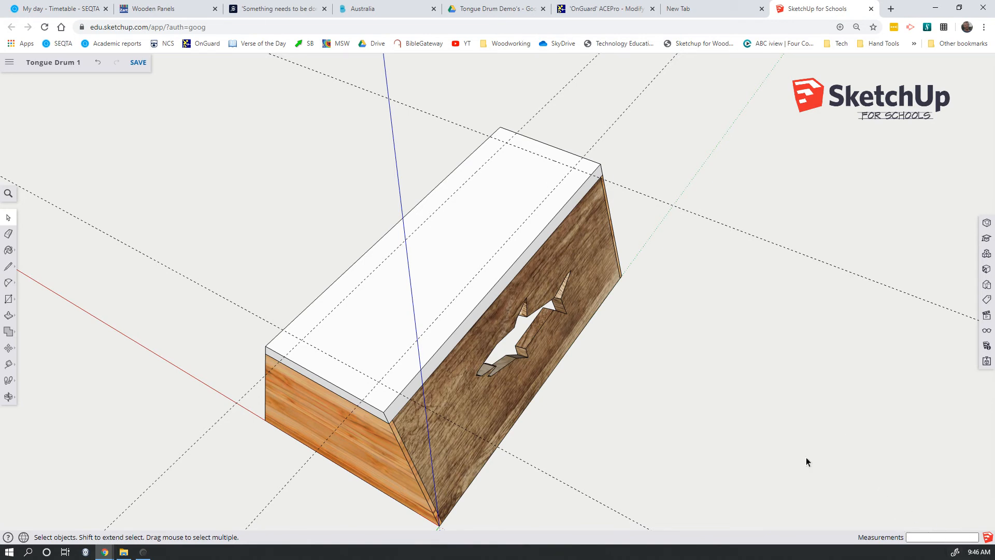
Draw a trial 4 mm wide rectangle along the long guide nearest the origin and undo it.
{"action": "left_click", "coordinate": [8, 299]}
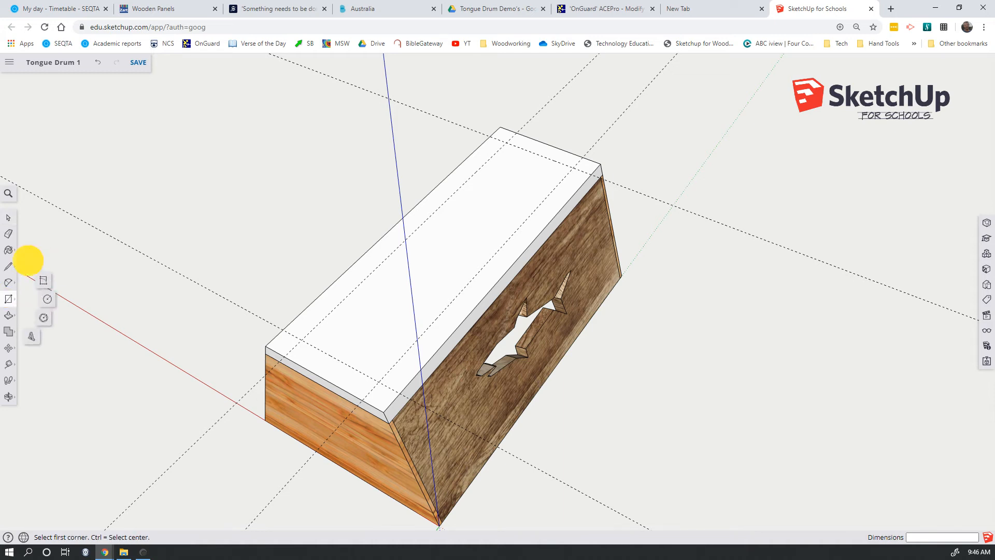
{"action": "left_click", "coordinate": [379, 381]}
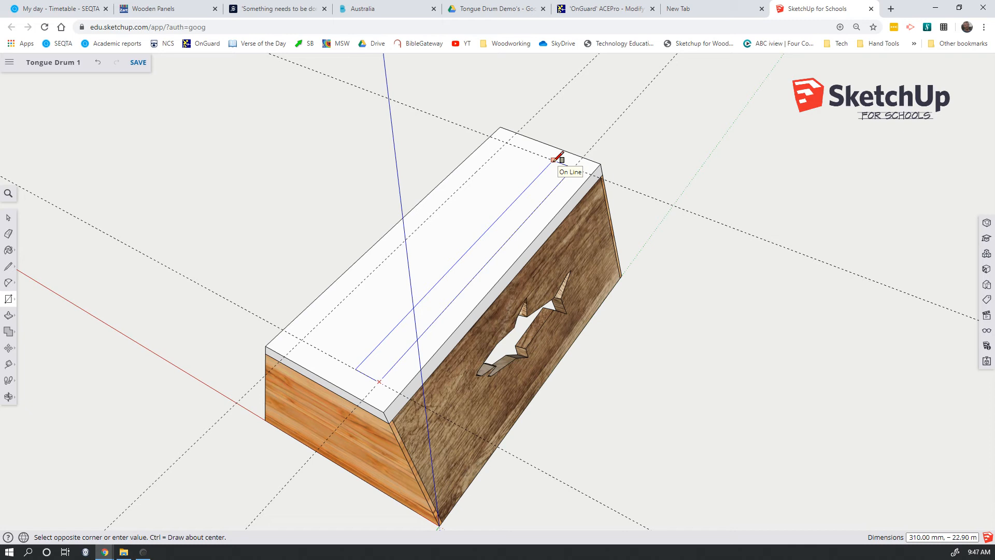
{"action": "type", "text": ","}
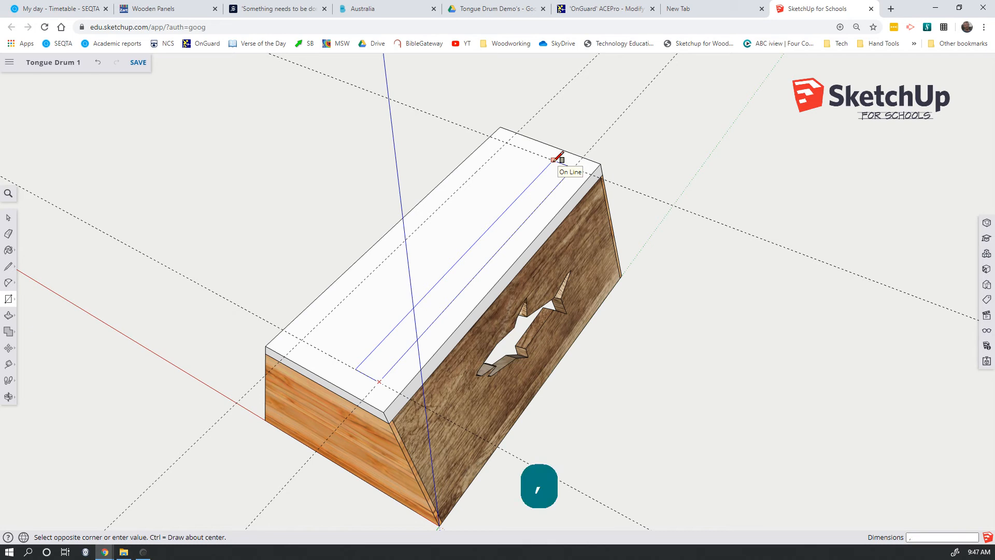
{"action": "type", "text": "4"}
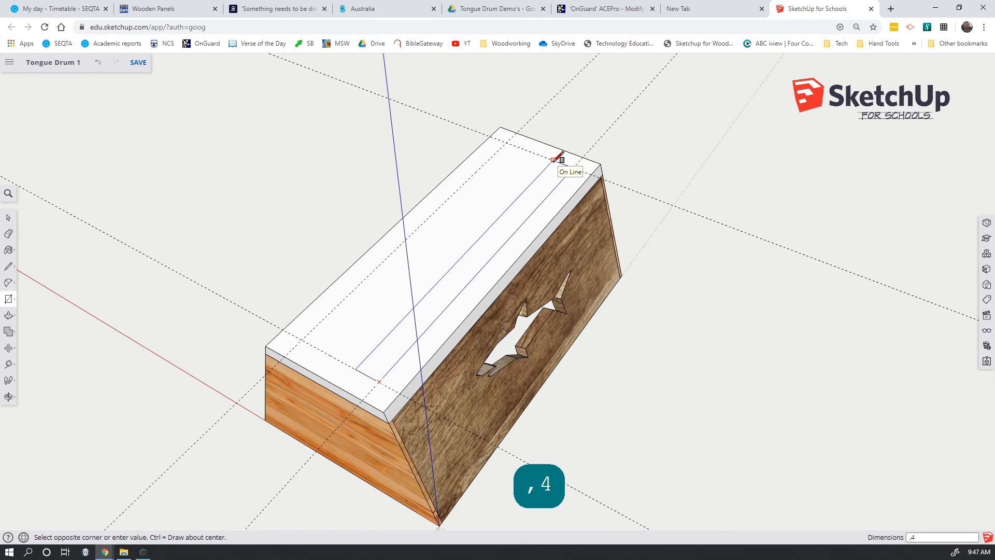
{"action": "key", "text": "Return"}
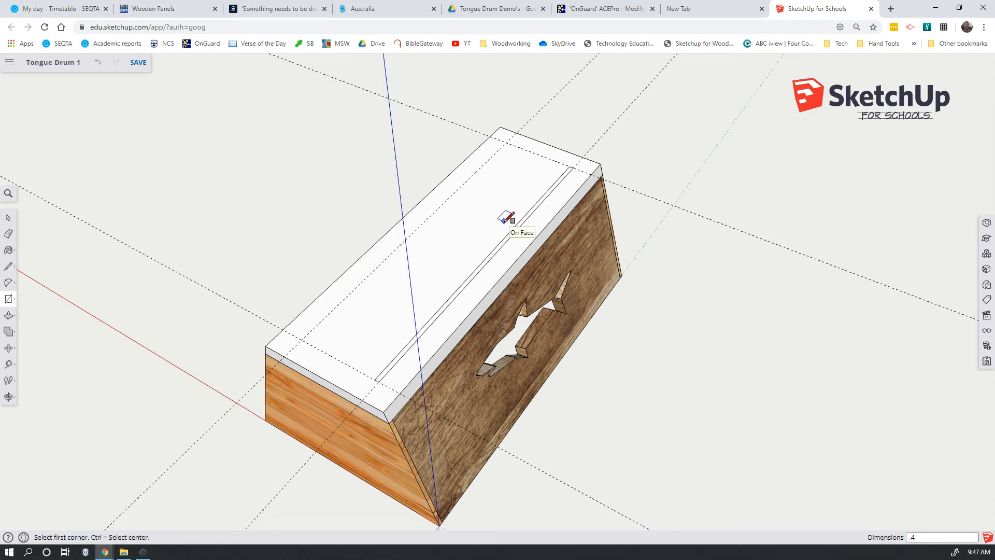
{"action": "key", "text": "ctrl+z"}
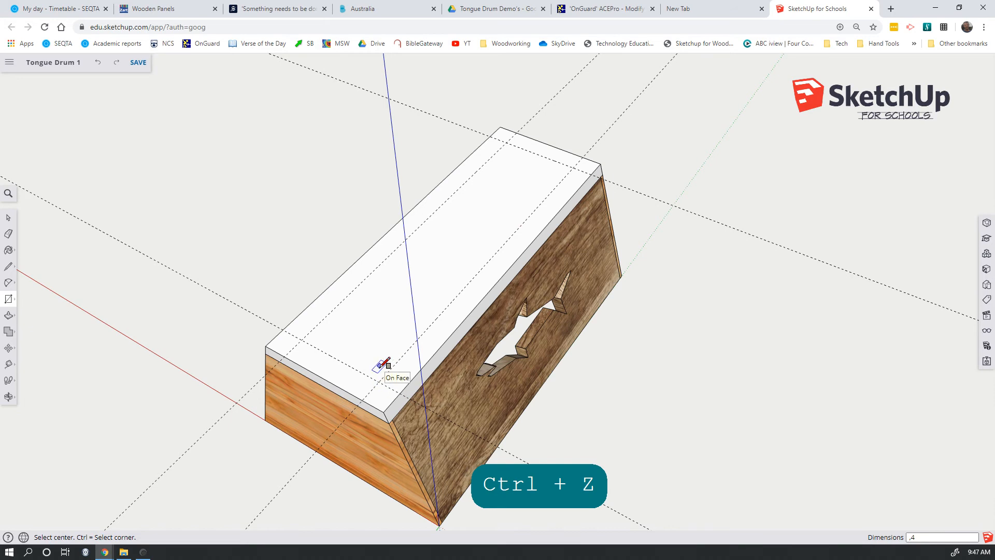
Draw a 310 × 4 mm rectangle from the near guide intersection to the far end guide, along the long guide nearest the origin.
{"action": "key", "text": "ctrl"}
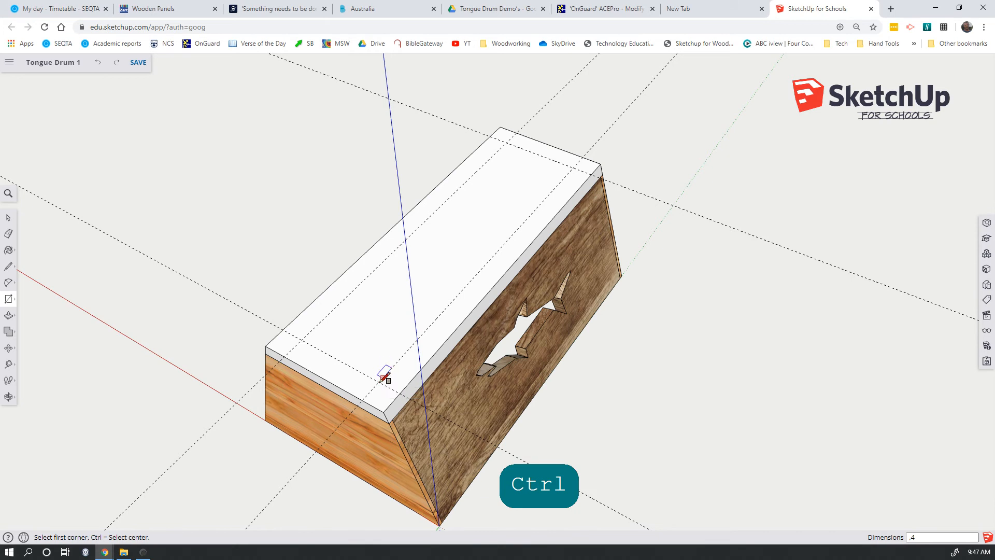
{"action": "left_click", "coordinate": [380, 380]}
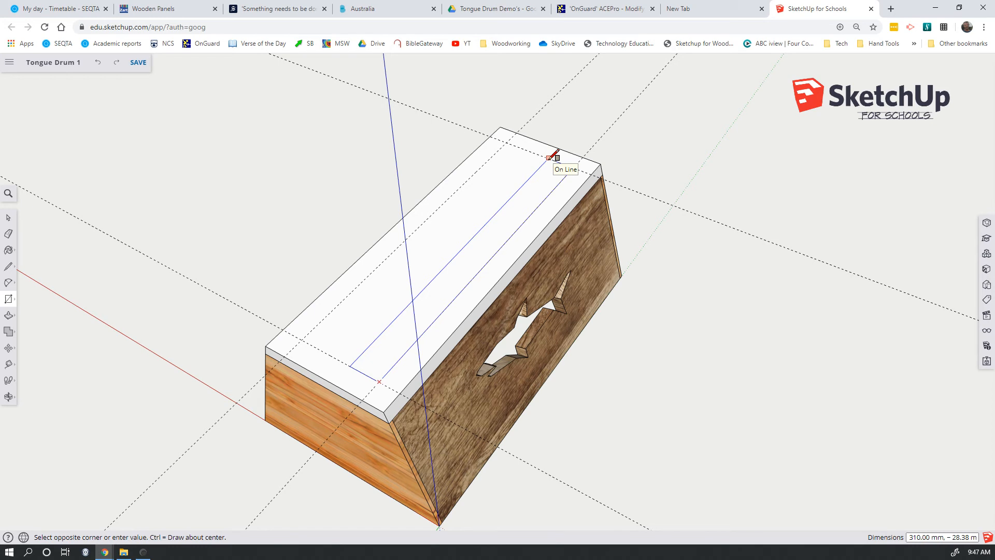
{"action": "type", "text": ",4"}
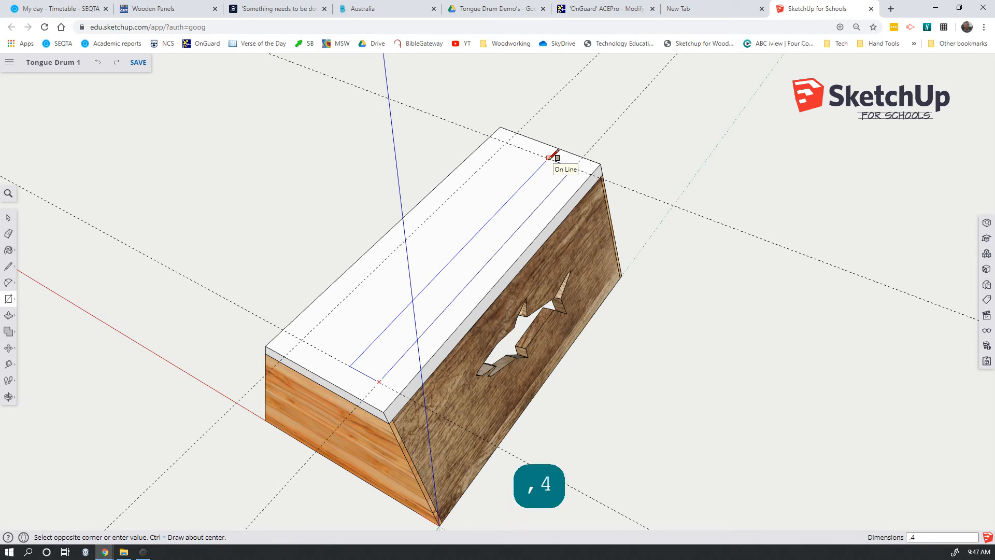
{"action": "key", "text": "Return"}
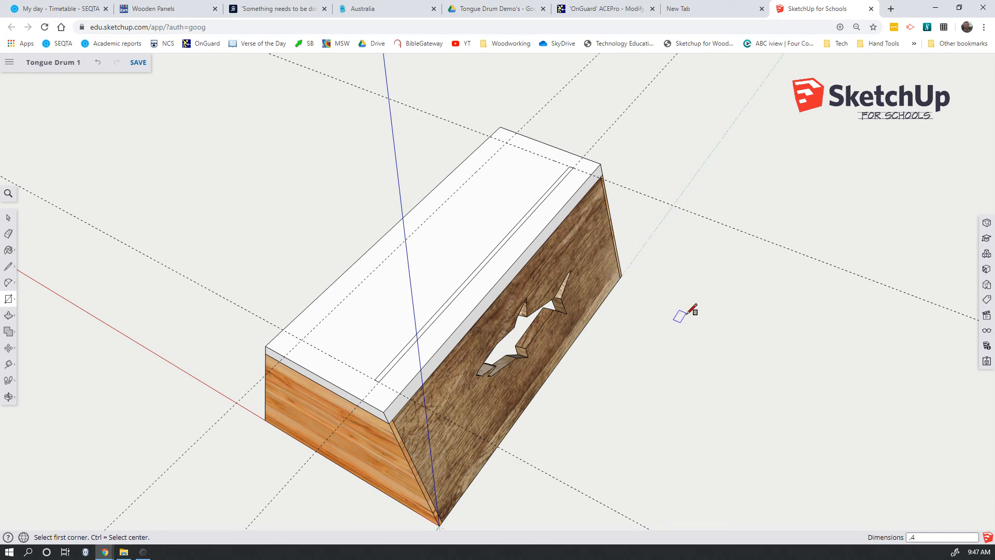
{"action": "key", "text": "space"}
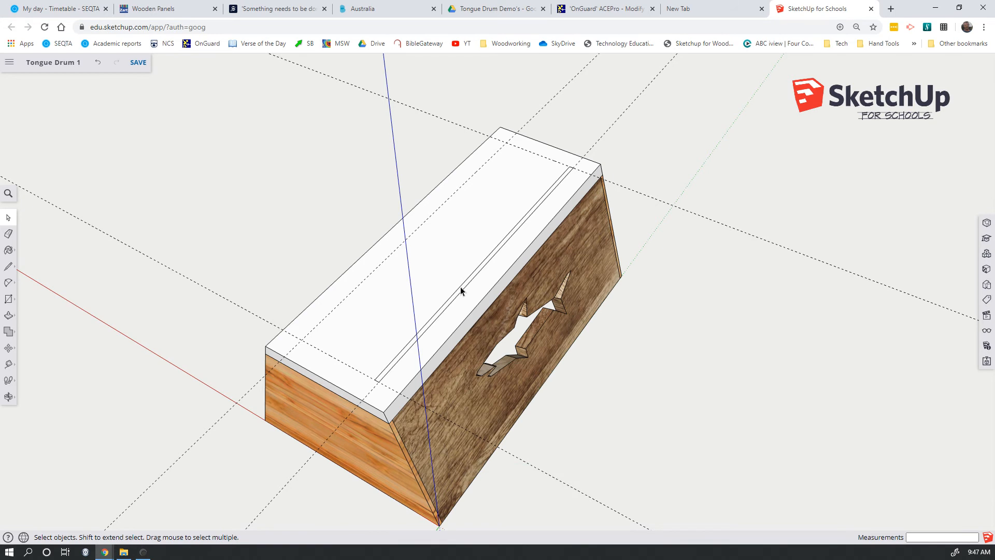
Try selecting the narrow rectangle's face together with its bounding edges.
{"action": "scroll", "coordinate": [460, 287], "scroll_direction": "up", "scroll_amount": 1}
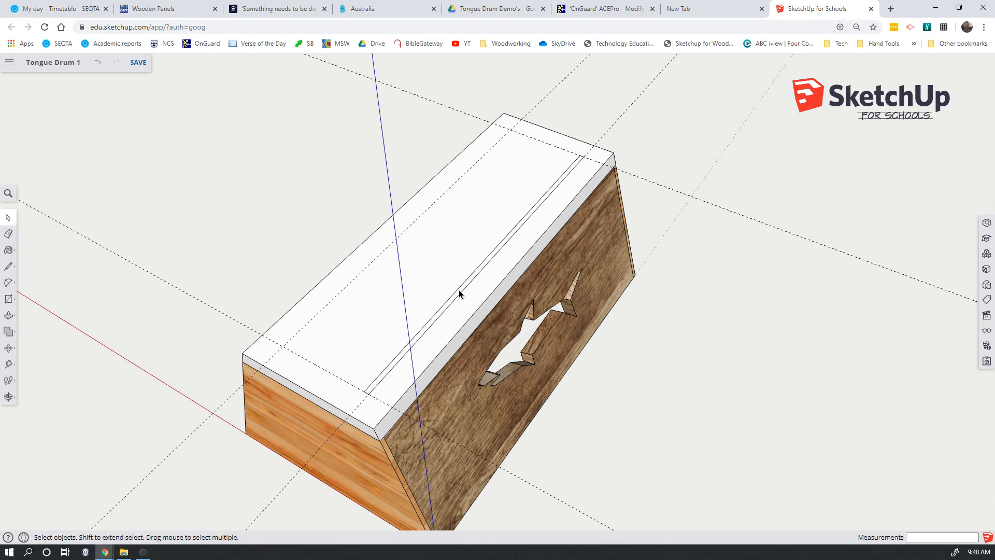
{"action": "double_click", "coordinate": [459, 290]}
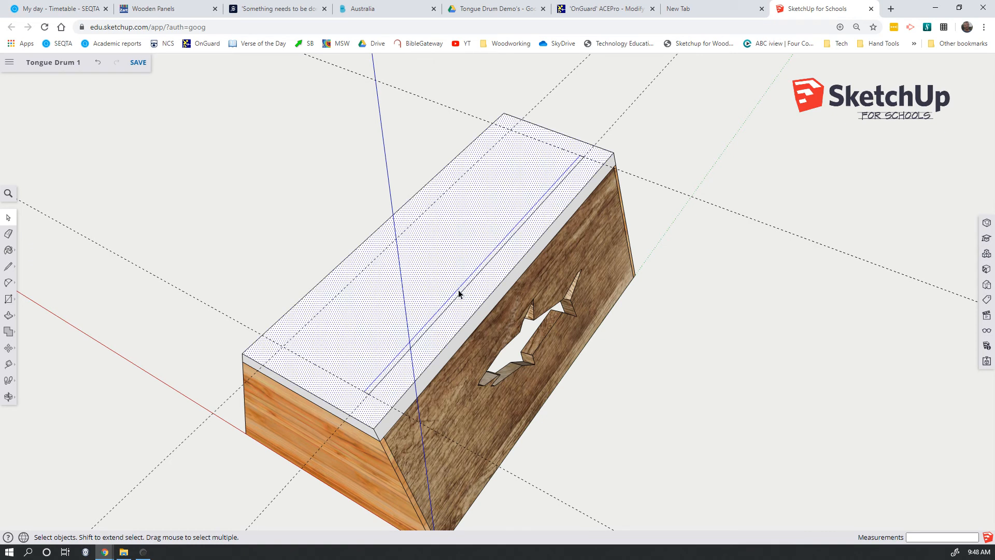
{"action": "left_click", "coordinate": [696, 343]}
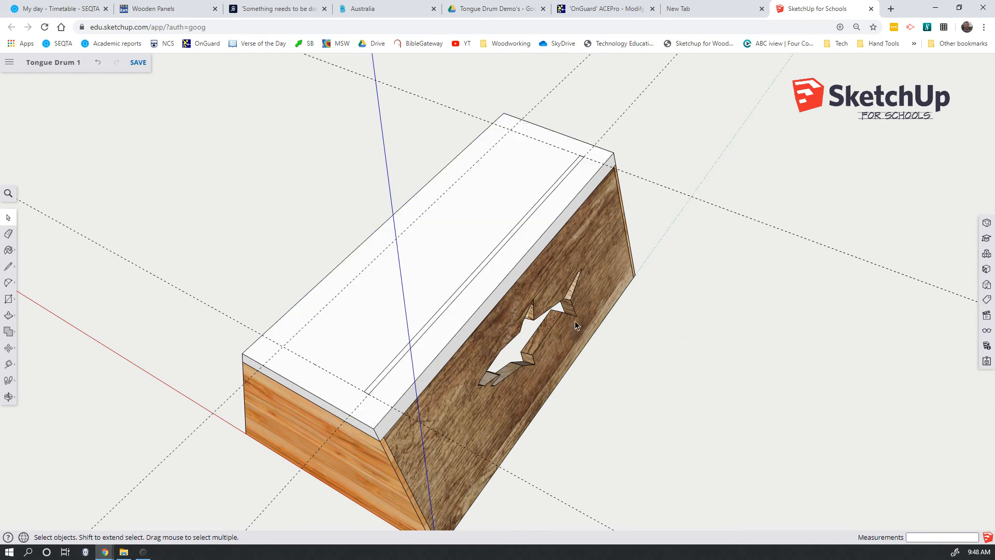
{"action": "double_click", "coordinate": [457, 298]}
{"action": "left_click", "coordinate": [784, 347]}
{"action": "middle_click_drag", "start_coordinate": [659, 375], "coordinate": [590, 406]}
{"action": "left_click", "coordinate": [524, 370], "text": "shift"}
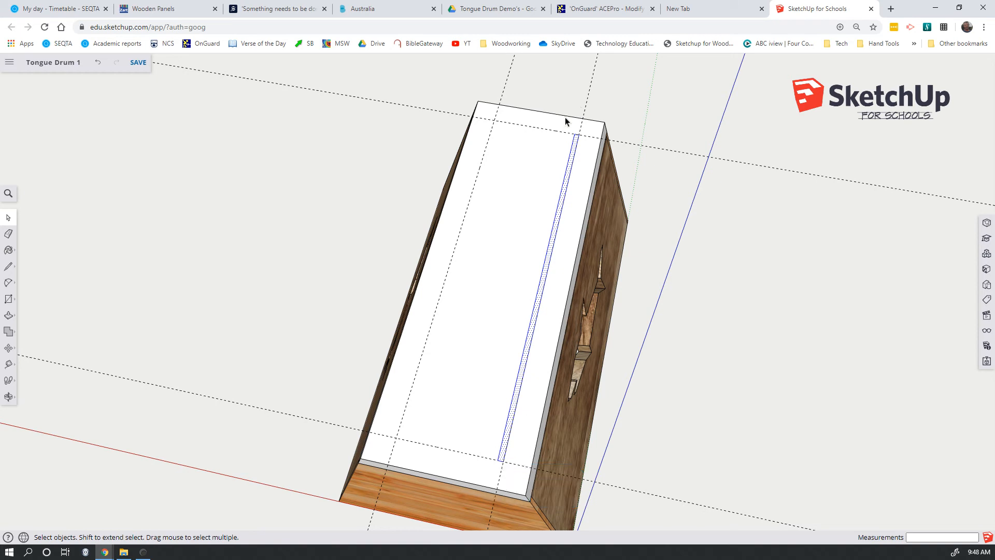
Try a crossing selection over the narrow rectangle from a view looking along the drum, and clear the selection.
{"action": "left_click", "coordinate": [854, 361]}
{"action": "middle_click_drag", "start_coordinate": [776, 397], "coordinate": [838, 408]}
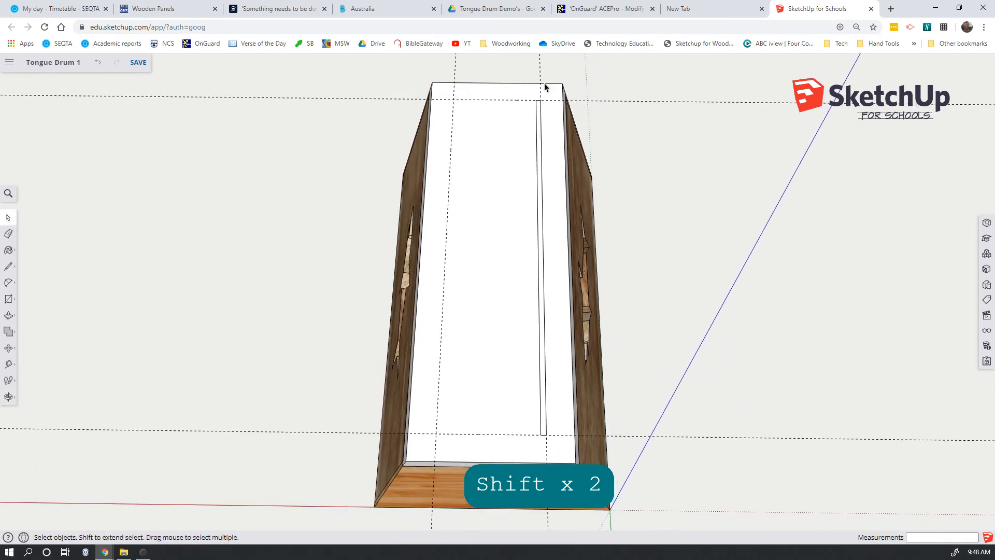
{"action": "left_click_drag", "start_coordinate": [549, 92], "coordinate": [535, 446]}
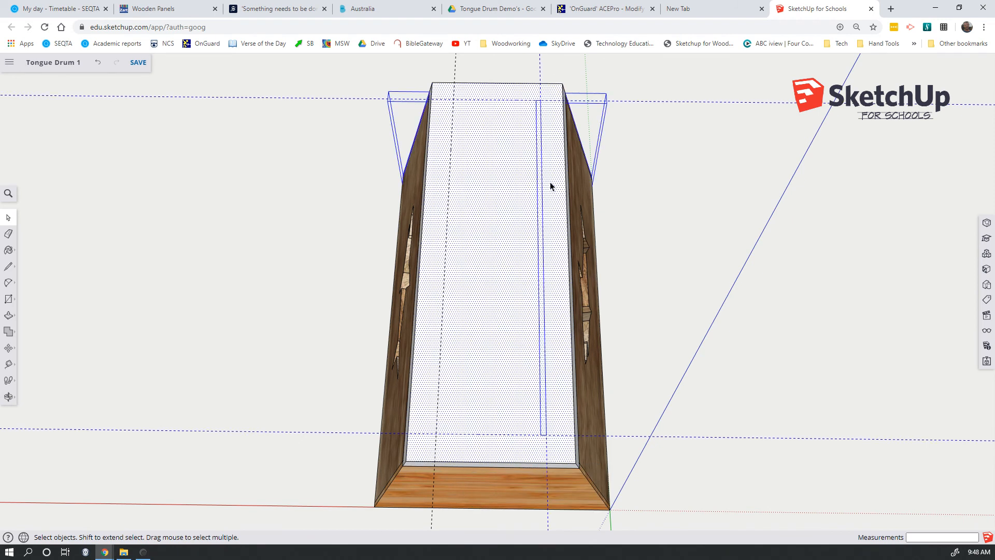
{"action": "left_click", "coordinate": [813, 309]}
Select the narrow rectangle and copy it from its near-end inner corner to the near guide intersection on the opposite long guide.
{"action": "left_click_drag", "start_coordinate": [530, 94], "coordinate": [554, 443]}
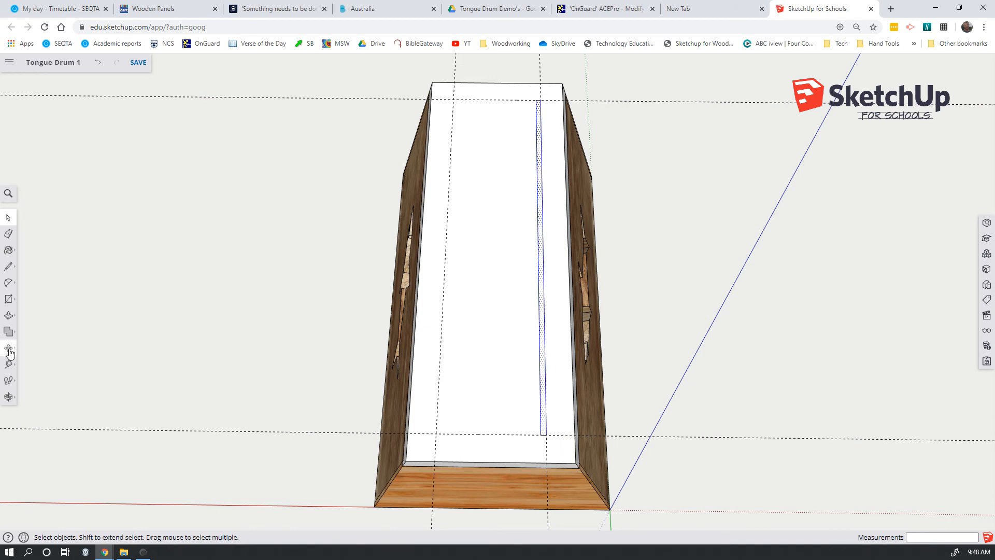
{"action": "key", "text": "m"}
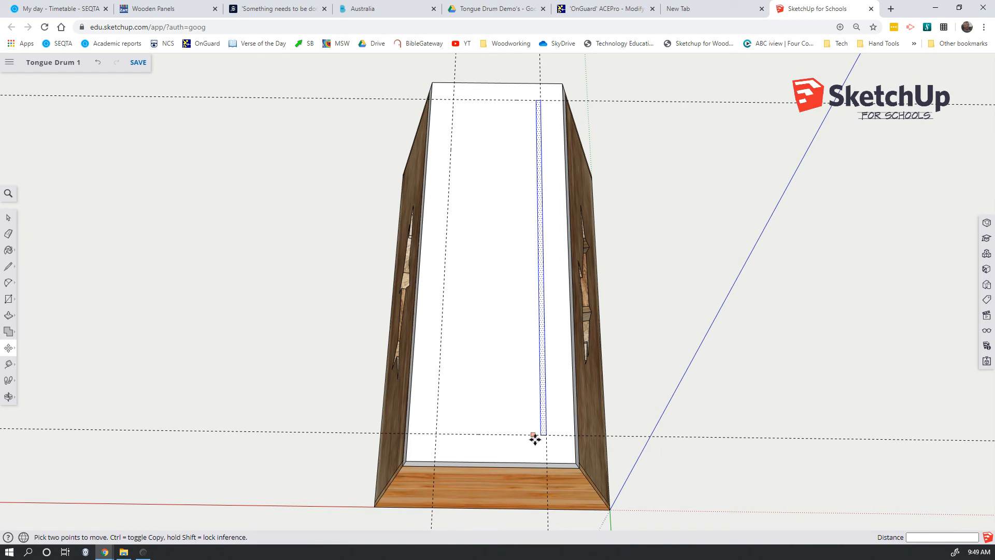
{"action": "scroll", "coordinate": [540, 439], "scroll_direction": "down", "scroll_amount": 1}
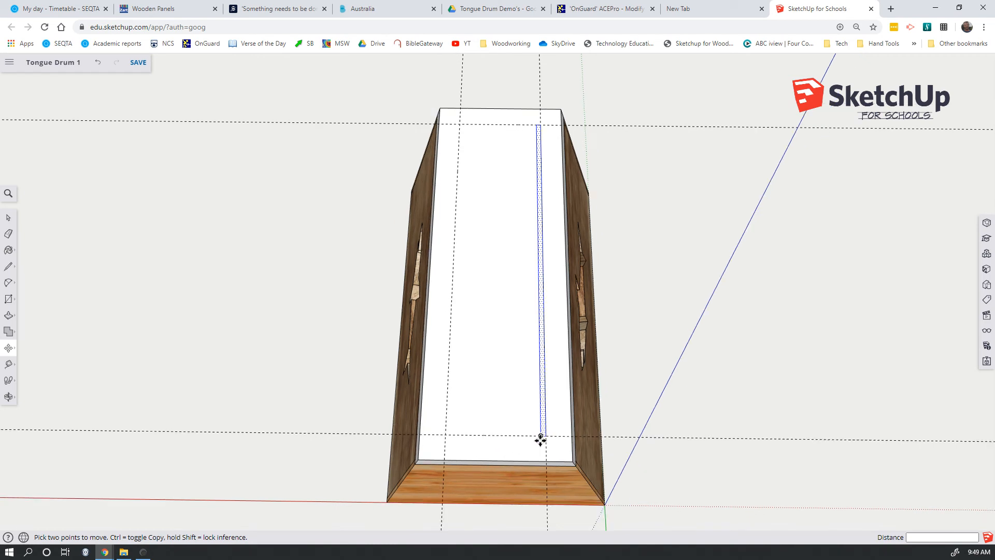
{"action": "scroll", "coordinate": [541, 439], "scroll_direction": "up", "scroll_amount": 2}
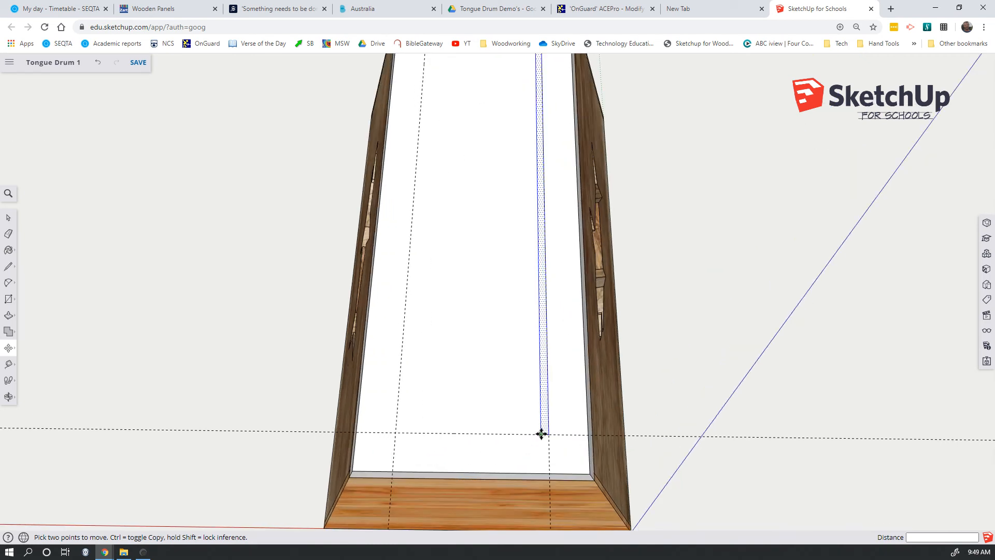
{"action": "left_click", "coordinate": [541, 434]}
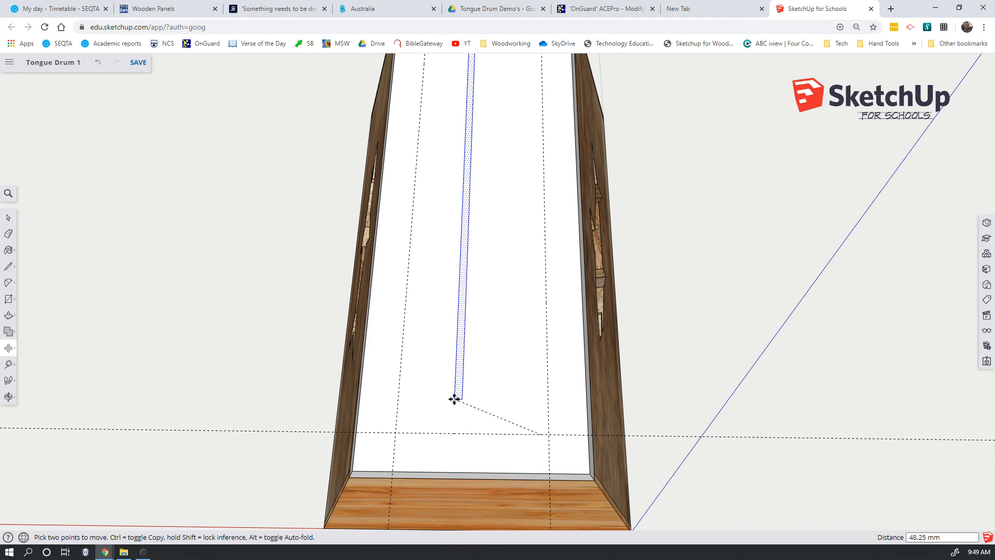
{"action": "key", "text": "ctrl"}
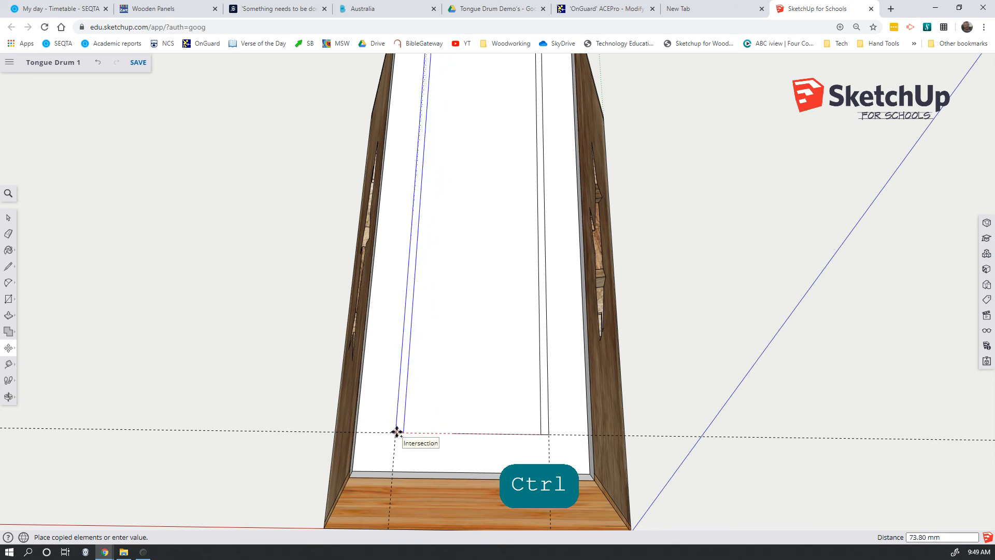
{"action": "left_click", "coordinate": [397, 432]}
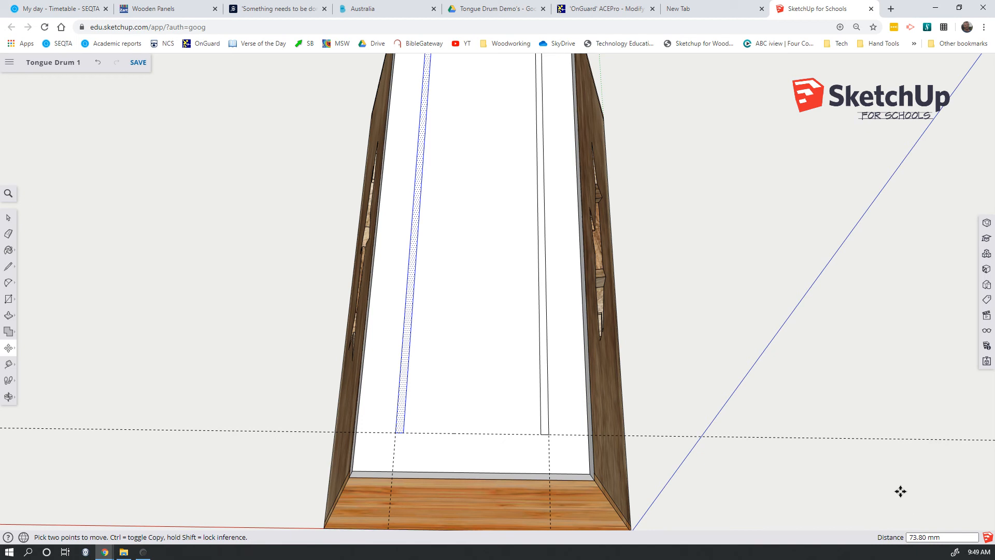
Try dividing the distance between the rectangle and its copy into three equal spacings with /3, and undo the copies.
{"action": "type", "text": "/"}
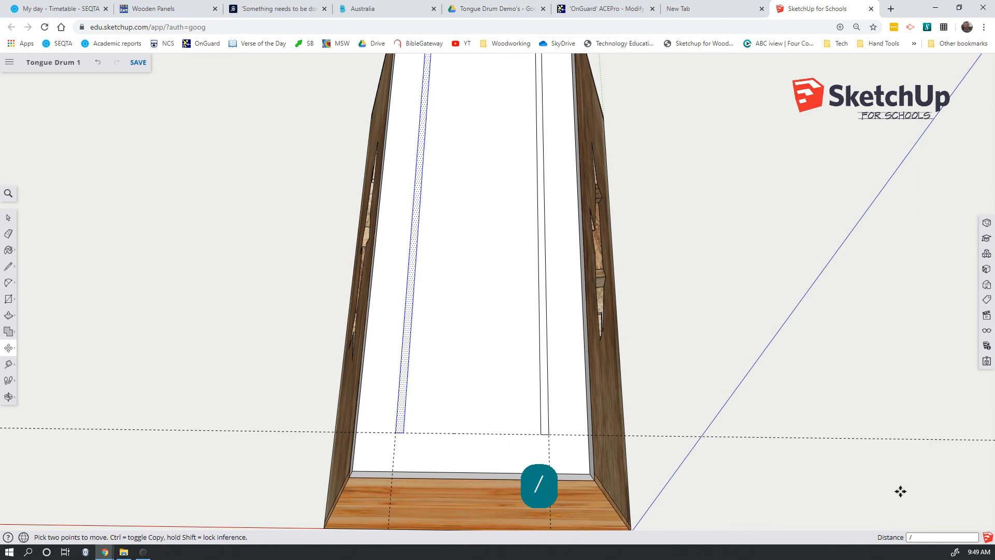
{"action": "type", "text": "3"}
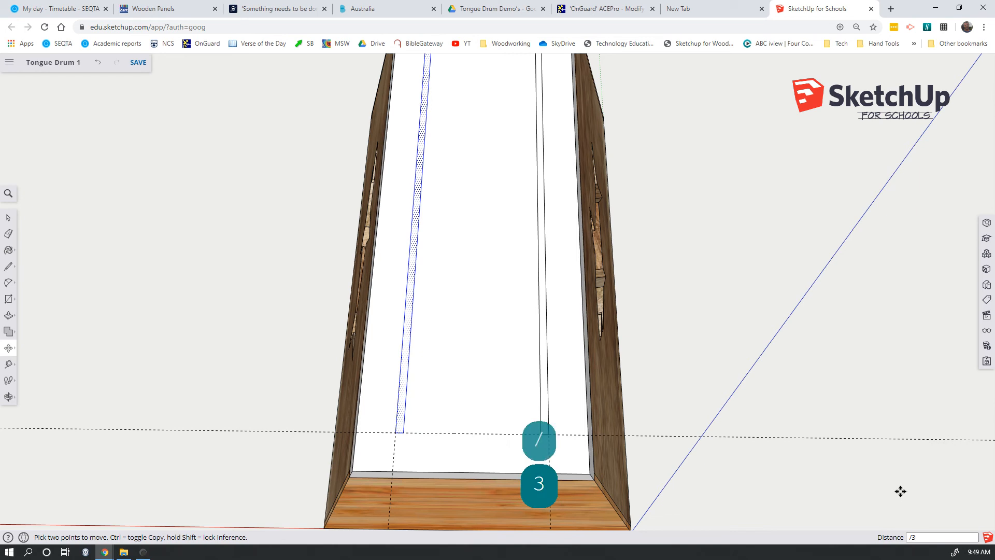
{"action": "key", "text": "Return"}
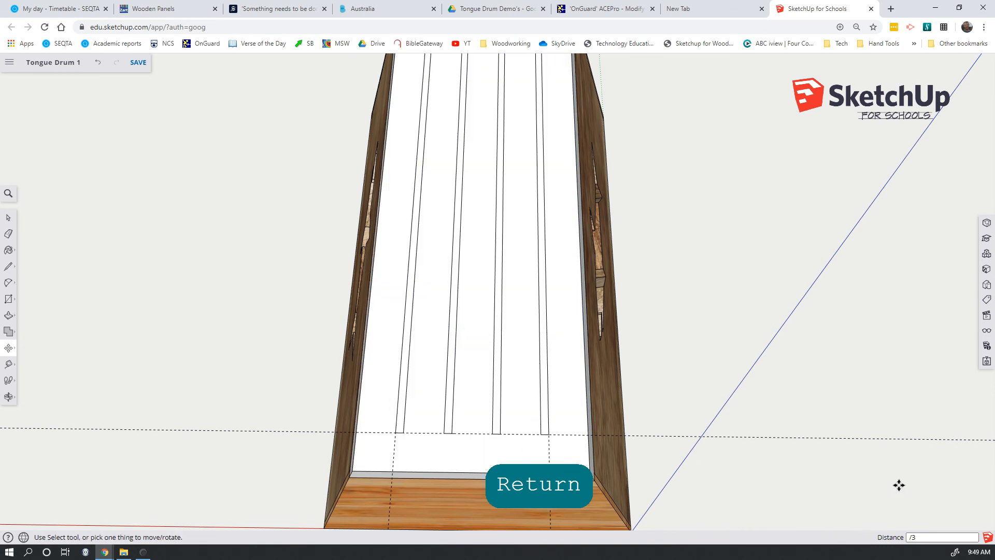
{"action": "key", "text": "ctrl+z"}
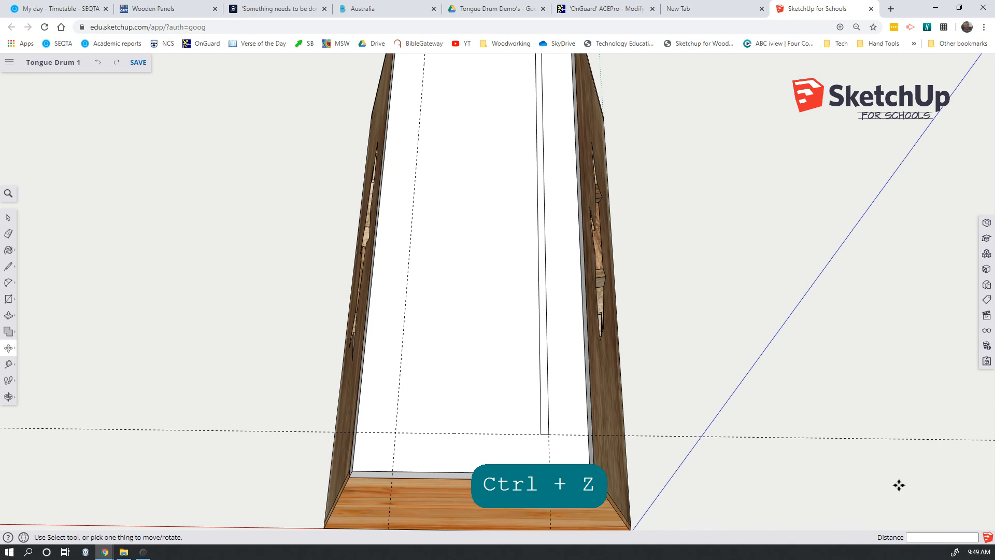
Reselect the narrow rectangle and copy it from its near-end inner corner to the intersection on the opposite long guide.
{"action": "key", "text": "space"}
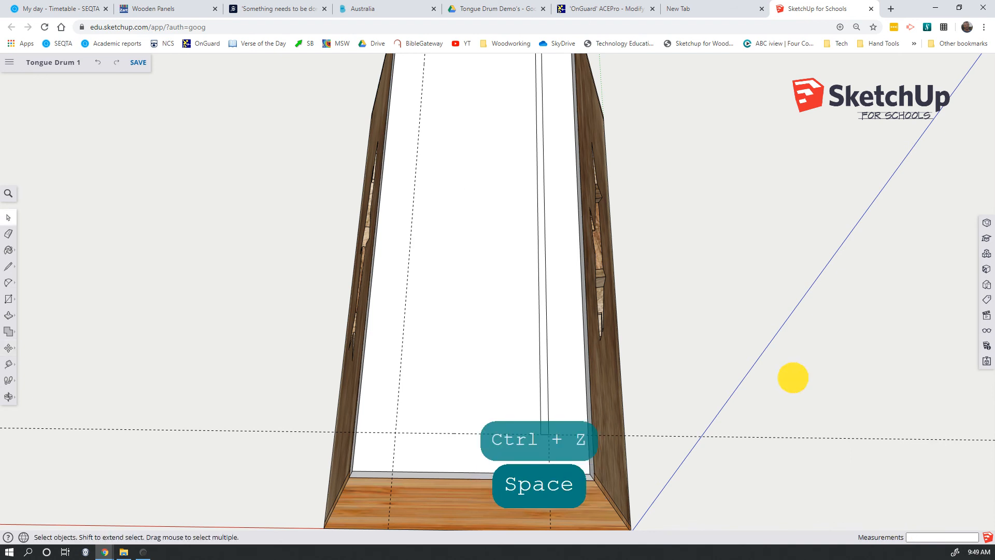
{"action": "left_click", "coordinate": [545, 357]}
{"action": "key", "text": "m"}
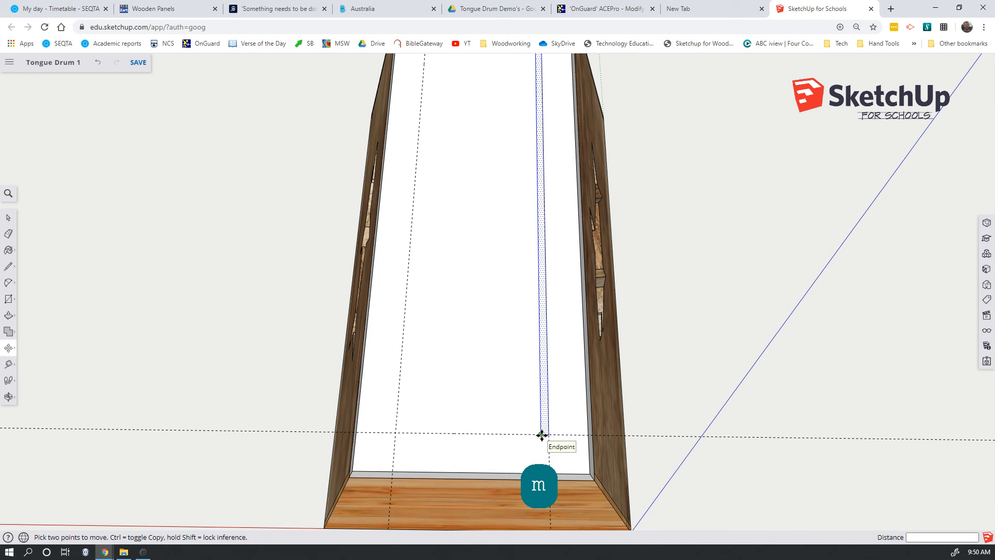
{"action": "left_click", "coordinate": [541, 434]}
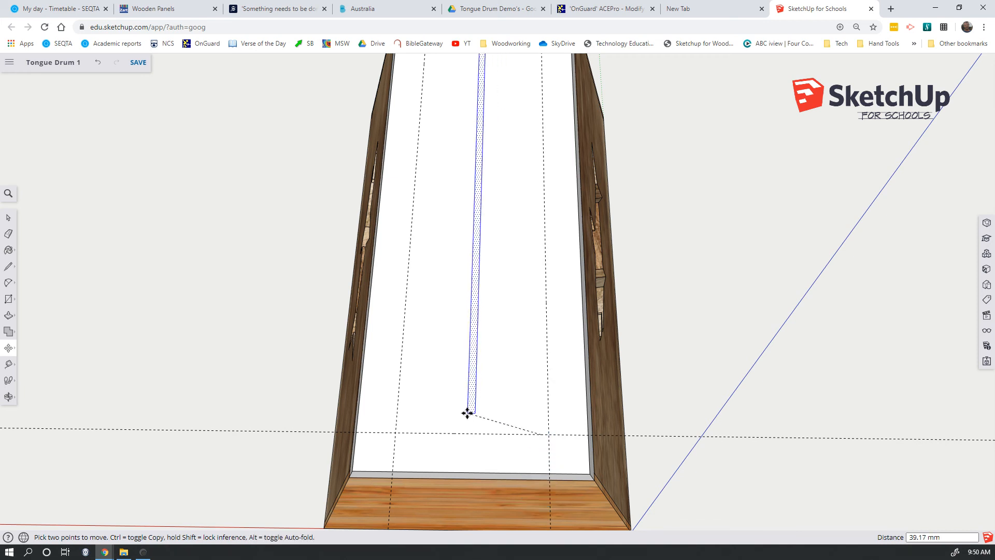
{"action": "key", "text": "ctrl"}
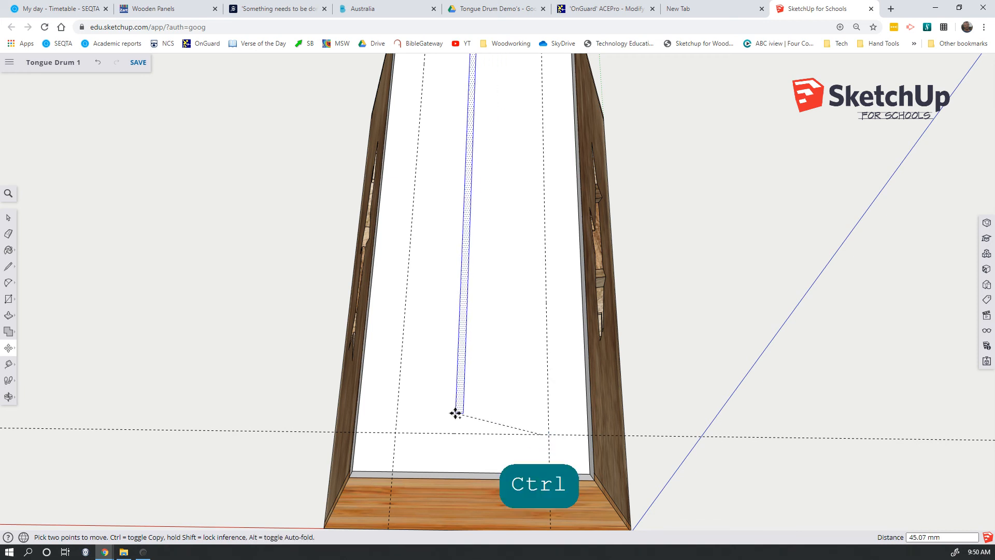
{"action": "left_click", "coordinate": [397, 432]}
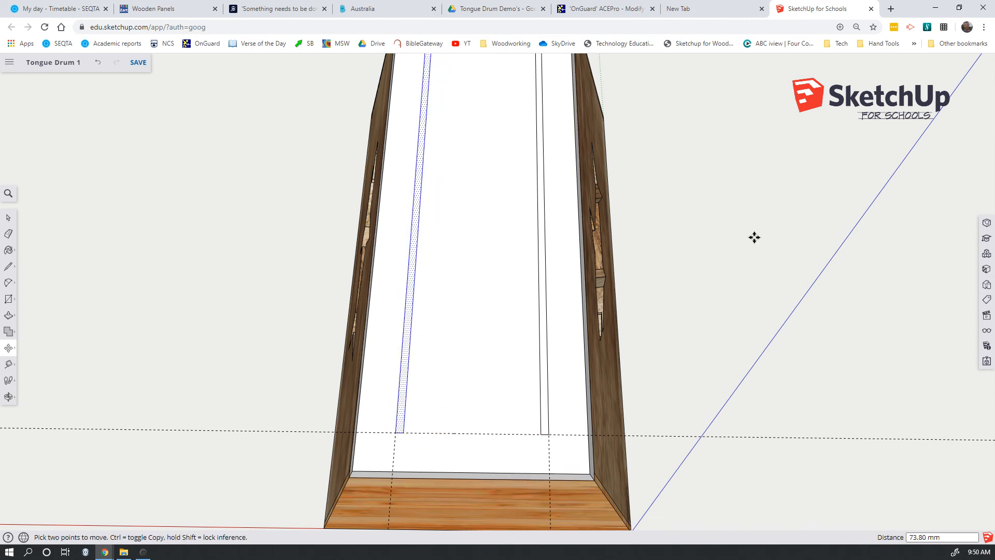
Try an array with /6 to divide the distance between the rectangle and its copy into six equal spacings.
{"action": "type", "text": "/"}
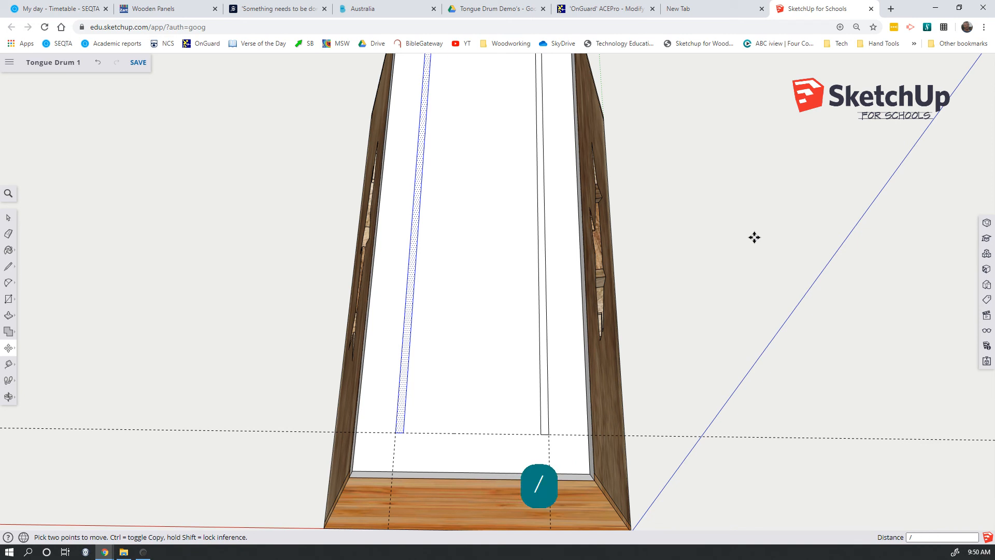
{"action": "type", "text": "6"}
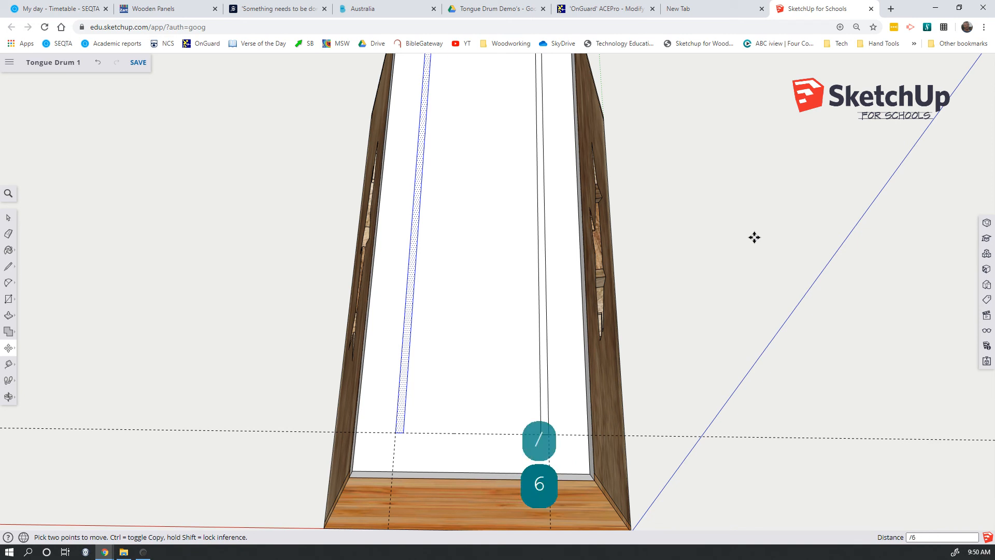
{"action": "key", "text": "Return"}
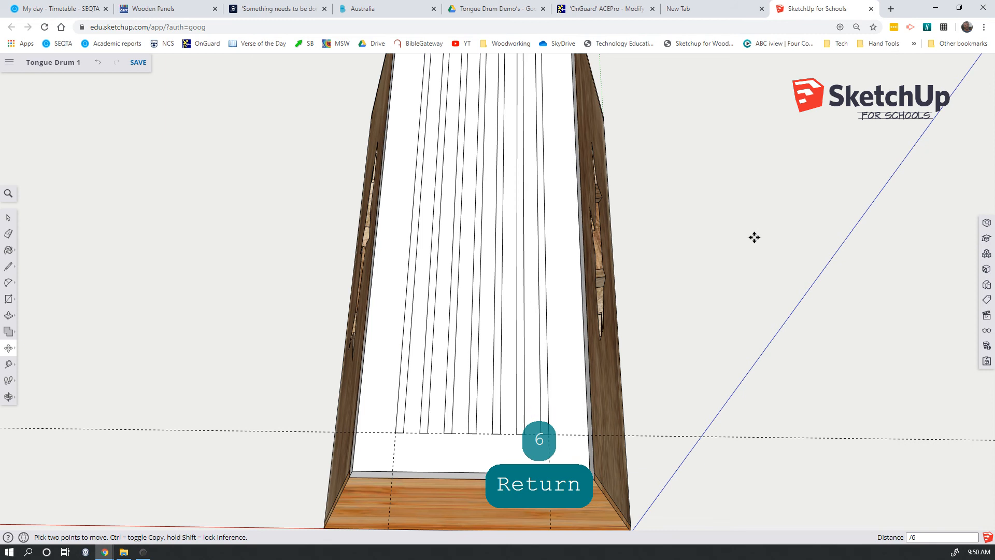
Set the array to /3 so the copies divide the distance into three equal spacings, and end the Move command.
{"action": "type", "text": "/3"}
{"action": "key", "text": "Return"}
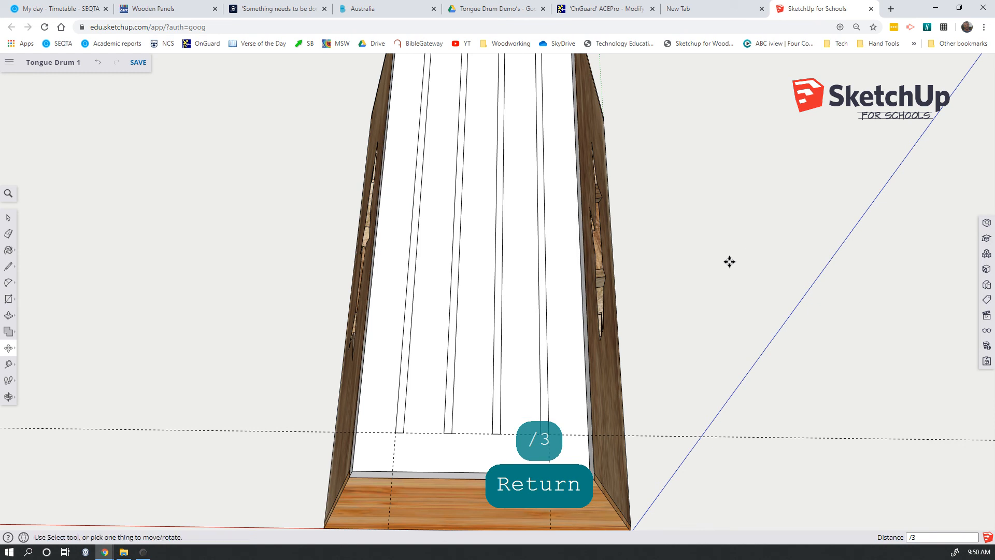
{"action": "key", "text": "space"}
{"action": "scroll", "coordinate": [729, 266], "scroll_direction": "down", "scroll_amount": 3}
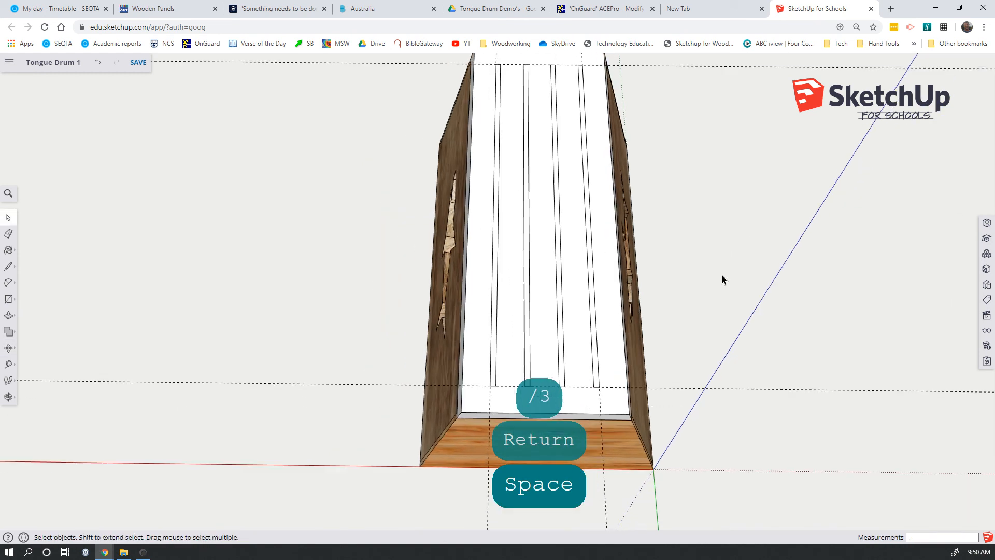
Decline overwriting the newer version of the model stored in the account.
{"action": "key", "text": "shift"}
{"action": "key", "text": "shift"}
{"action": "left_click", "coordinate": [638, 320]}
{"action": "middle_click_drag", "start_coordinate": [639, 319], "coordinate": [680, 325]}
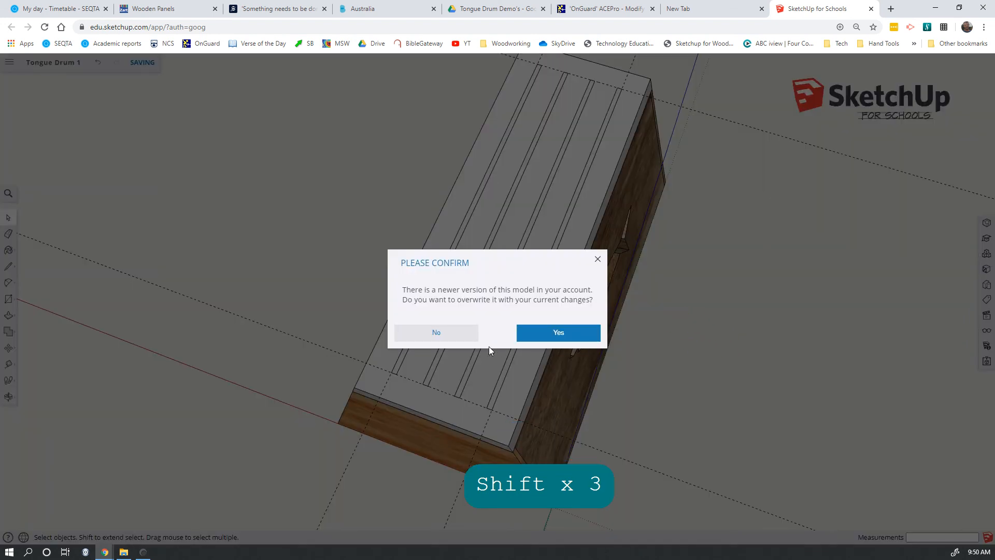
{"action": "left_click", "coordinate": [439, 334]}
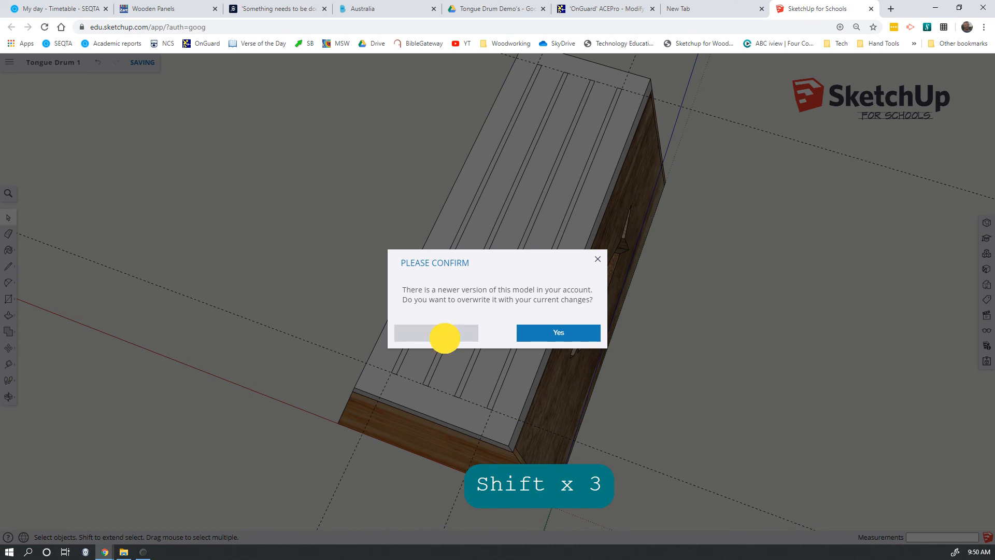
Erase the two long guides and the two crosswise guides around the drum's top face.
{"action": "middle_click_drag", "start_coordinate": [714, 216], "coordinate": [714, 226]}
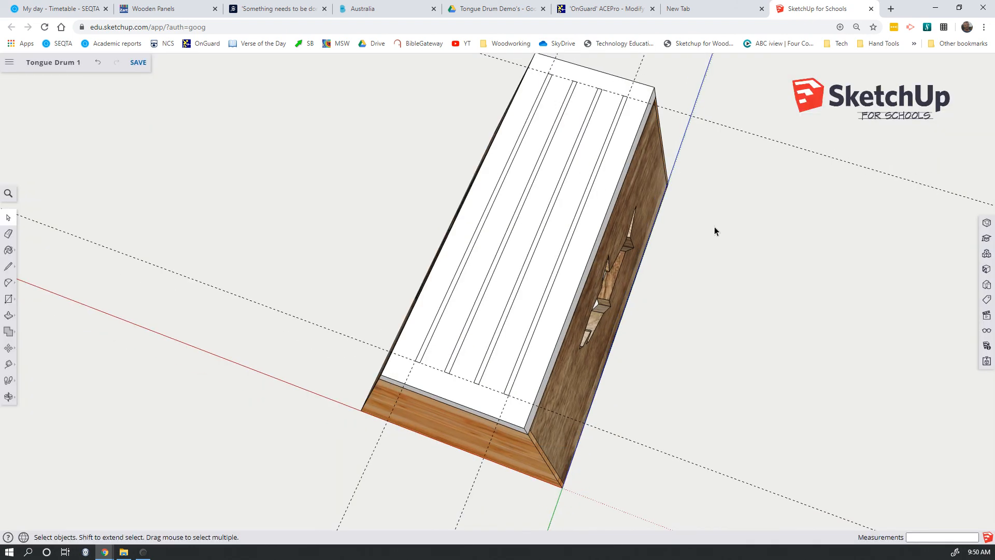
{"action": "mouse_move", "coordinate": [776, 288]}
{"action": "middle_mouse_down"}
{"action": "mouse_move", "coordinate": [762, 278]}
{"action": "mouse_move", "coordinate": [707, 306]}
{"action": "mouse_move", "coordinate": [722, 240]}
{"action": "mouse_move", "coordinate": [715, 248]}
{"action": "middle_mouse_up"}
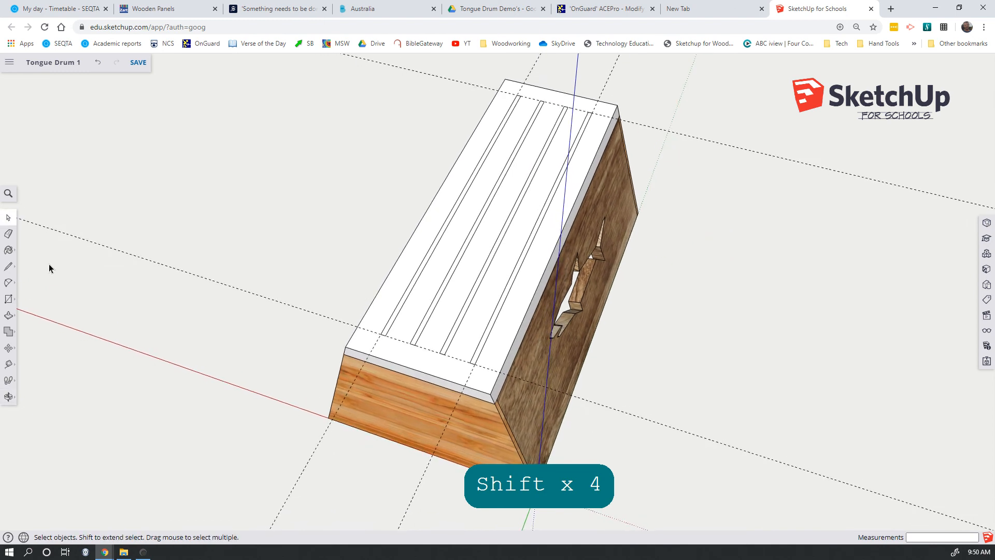
{"action": "key", "text": "e"}
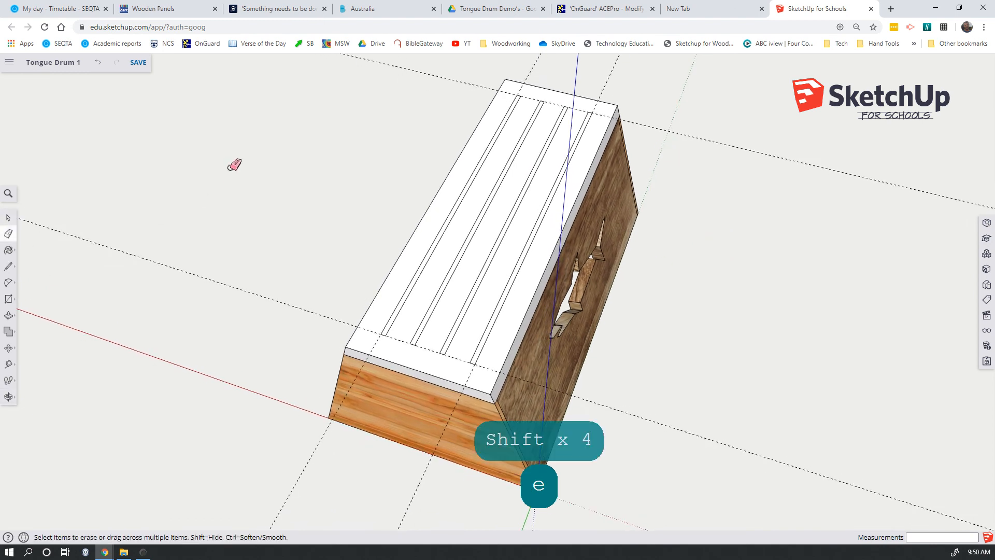
{"action": "left_click", "coordinate": [449, 80]}
{"action": "left_click", "coordinate": [528, 74]}
{"action": "left_click", "coordinate": [535, 66]}
{"action": "left_click", "coordinate": [609, 75]}
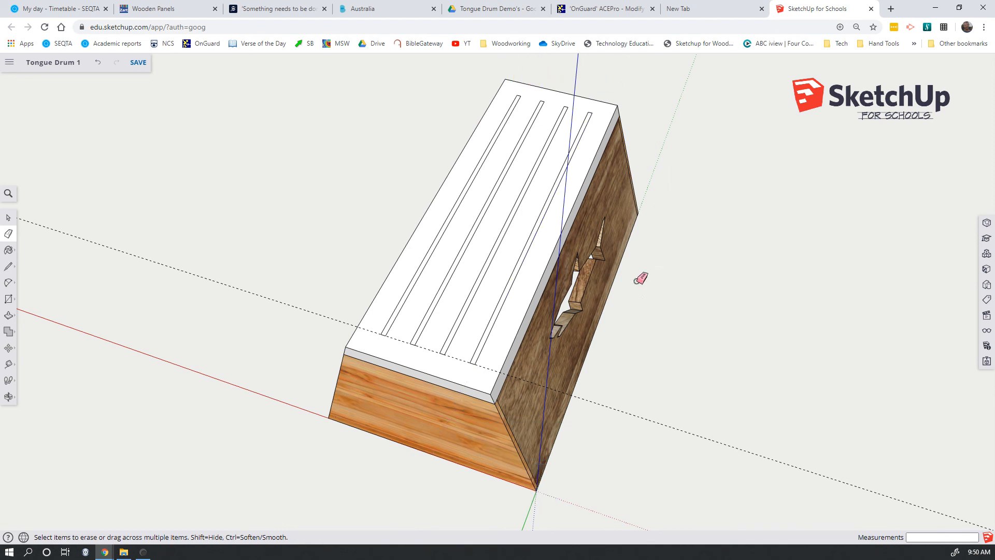
{"action": "left_click", "coordinate": [672, 421]}
{"action": "left_click", "coordinate": [672, 421]}
{"action": "scroll", "coordinate": [717, 353], "scroll_direction": "up", "scroll_amount": 1}
{"action": "scroll", "coordinate": [751, 233], "scroll_direction": "up", "scroll_amount": 1}
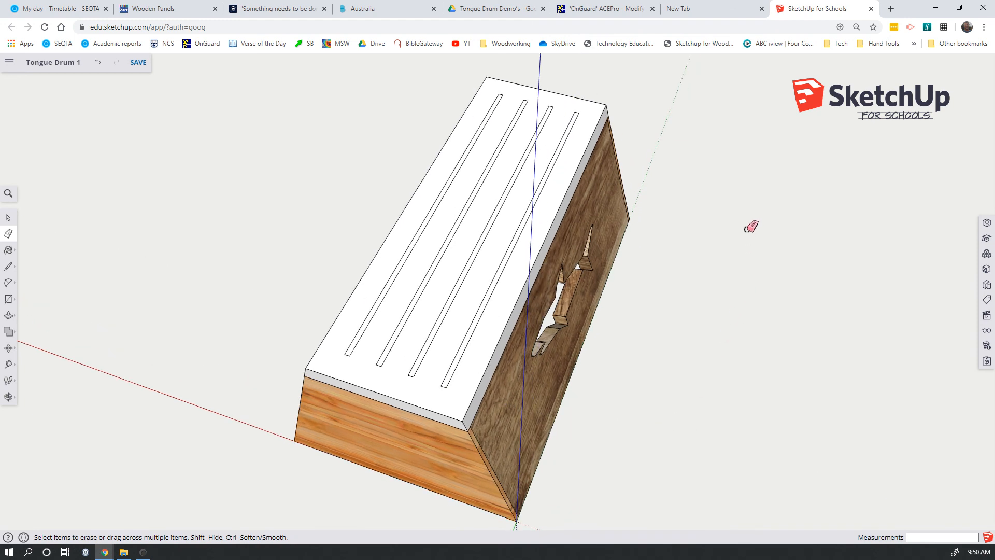
Draw a 4 mm wide cross rectangle between the first and second long slots, counted from the side farthest from the origin.
{"action": "mouse_move", "coordinate": [752, 234]}
{"action": "middle_mouse_down"}
{"action": "mouse_move", "coordinate": [722, 262]}
{"action": "mouse_move", "coordinate": [715, 290]}
{"action": "mouse_move", "coordinate": [636, 350]}
{"action": "middle_mouse_up"}
{"action": "key", "text": "e"}
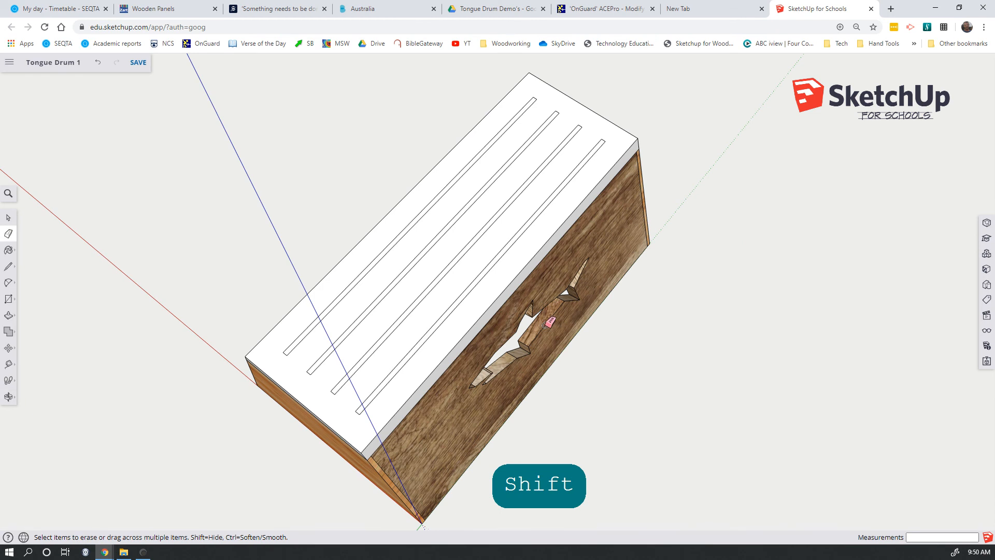
{"action": "key", "text": "r"}
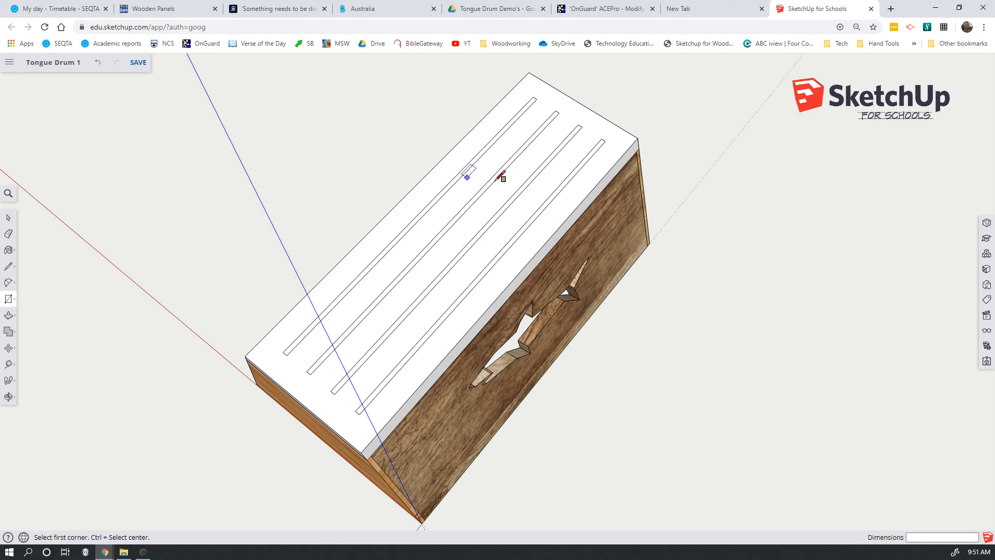
{"action": "left_click", "coordinate": [469, 168]}
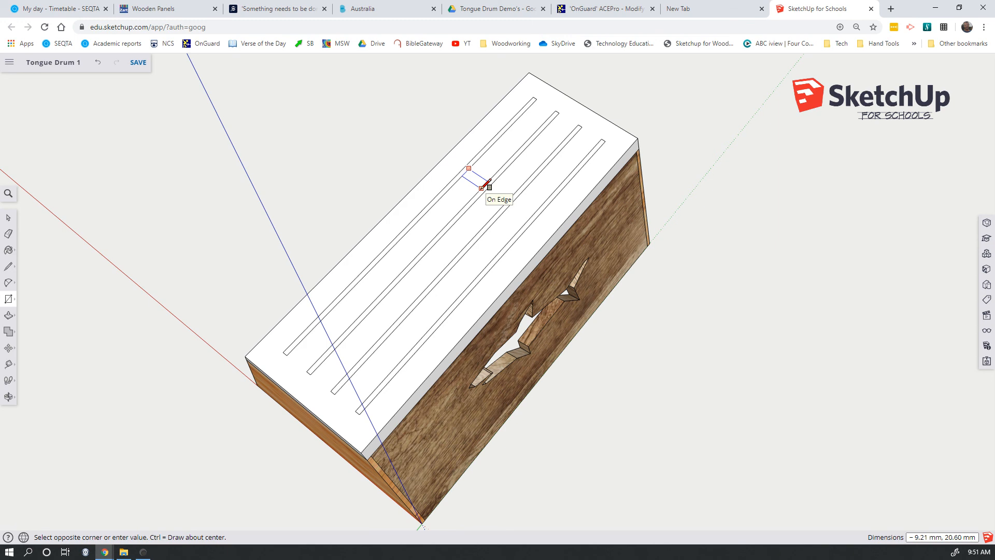
{"action": "type", "text": "4,"}
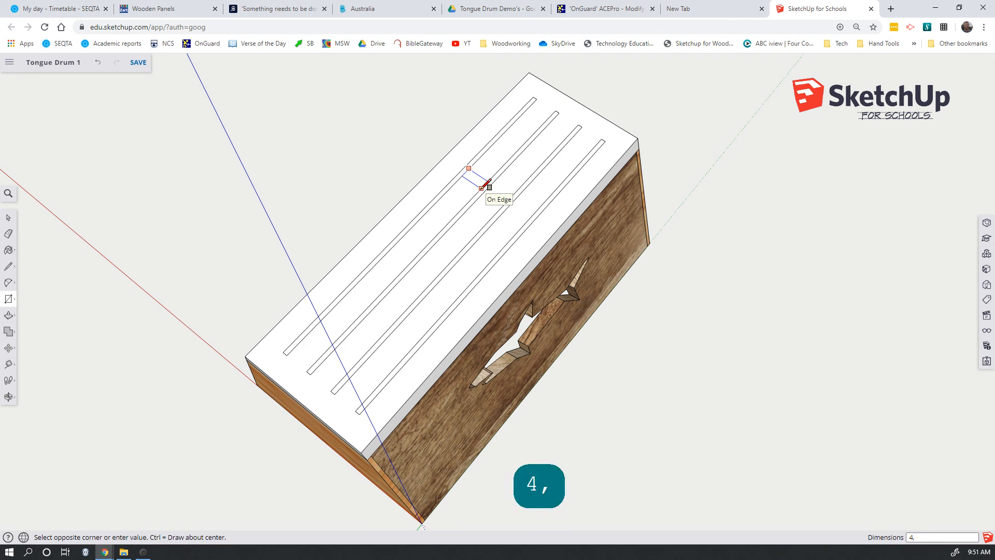
{"action": "key", "text": "Return"}
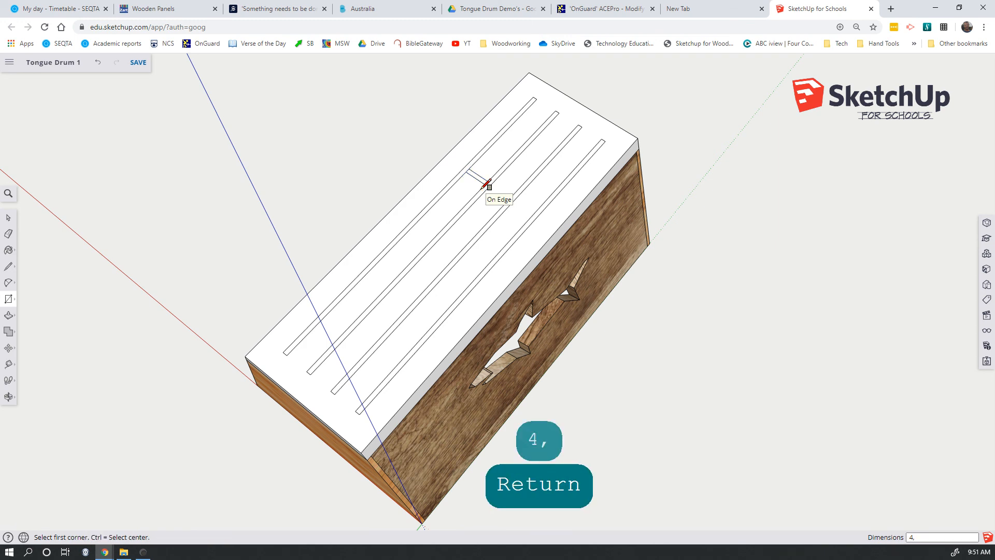
Draw a 4 mm wide cross rectangle between the second and third long slots, closer to the near end than the first cross rectangle.
{"action": "left_click", "coordinate": [458, 220]}
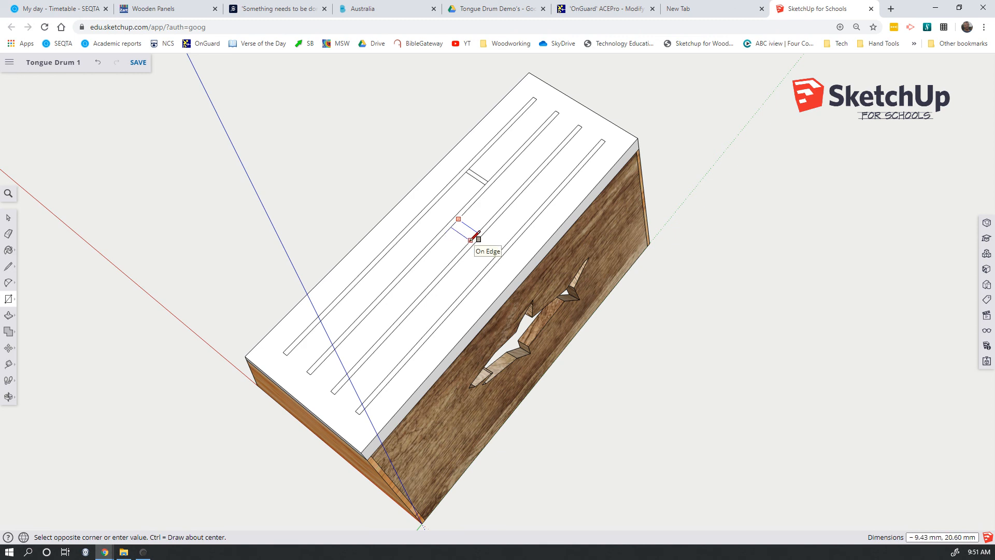
{"action": "type", "text": "4,"}
{"action": "key", "text": "Return"}
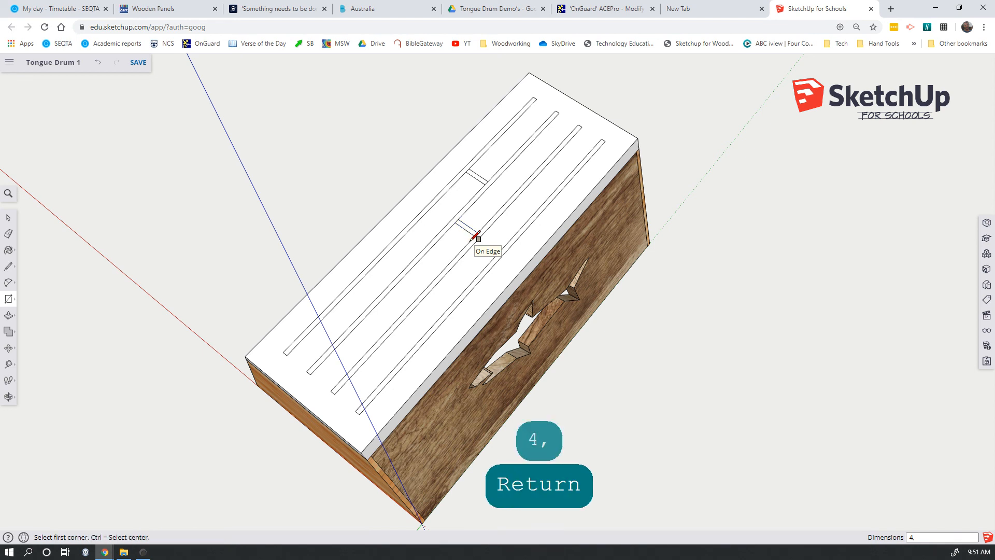
Draw a 4 mm wide cross rectangle between the third and fourth long slots, closer to the near end than the second cross rectangle.
{"action": "left_click", "coordinate": [423, 298]}
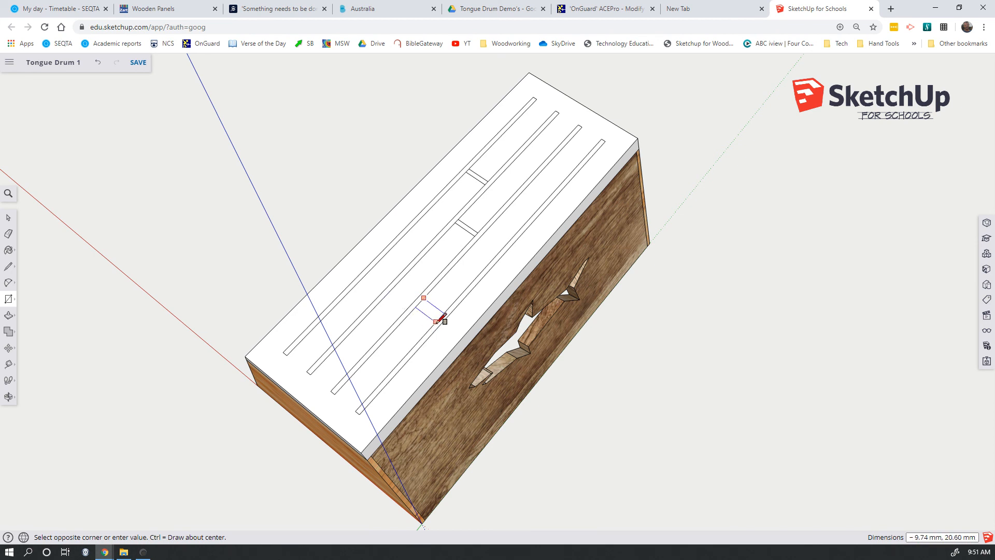
{"action": "type", "text": "4,"}
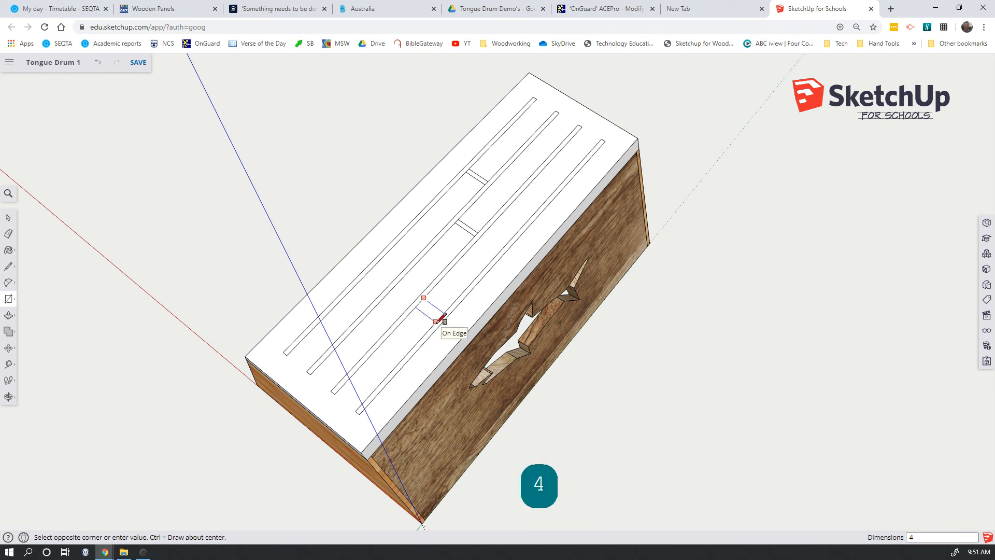
{"action": "key", "text": "Return"}
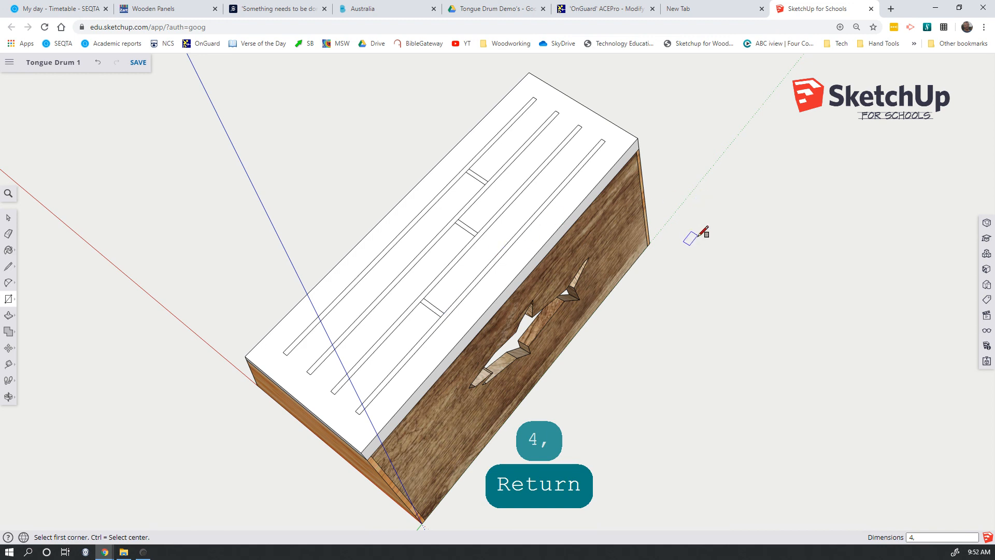
{"action": "scroll", "coordinate": [694, 234], "scroll_direction": "down", "scroll_amount": 1}
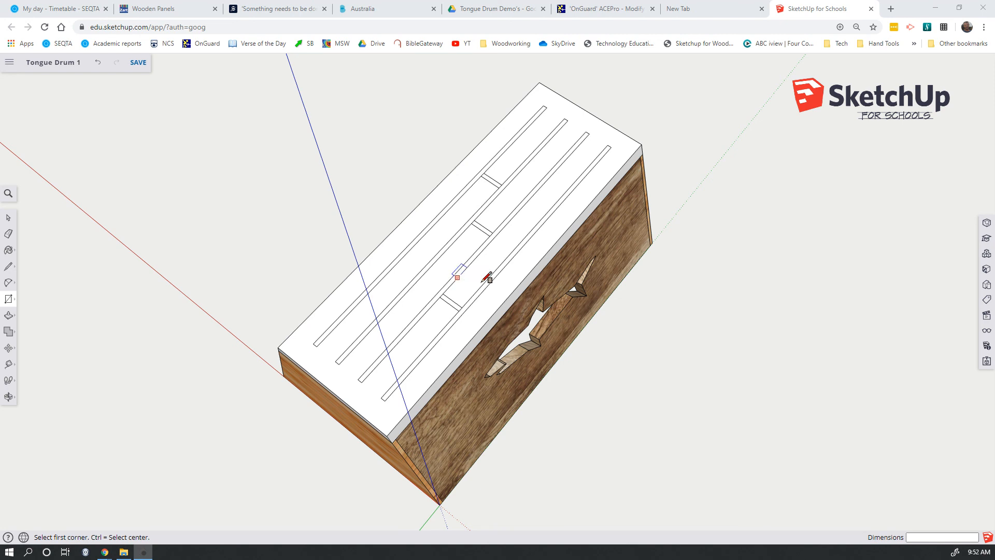
{"action": "key", "text": "space"}
{"action": "key", "text": "space"}
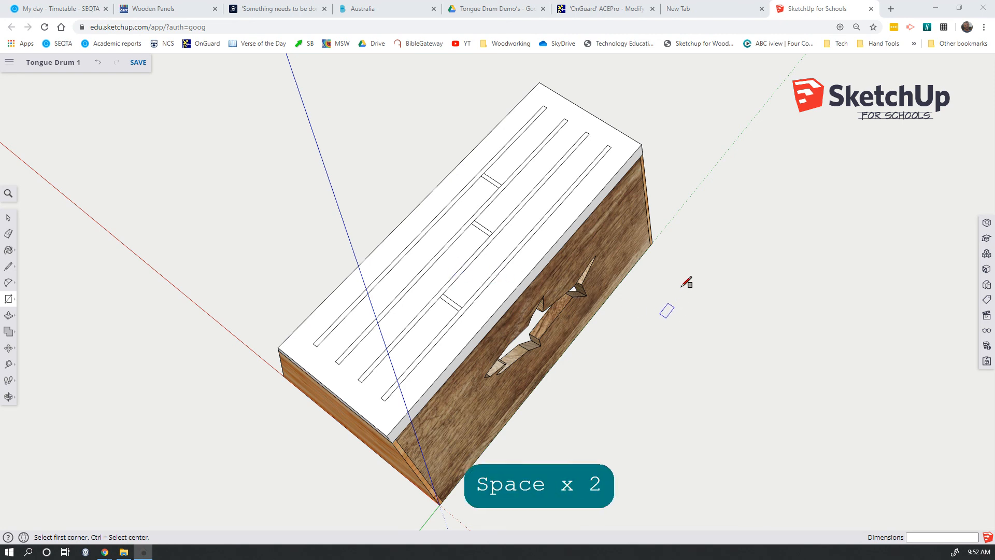
{"action": "left_click", "coordinate": [702, 239]}
{"action": "key", "text": "space"}
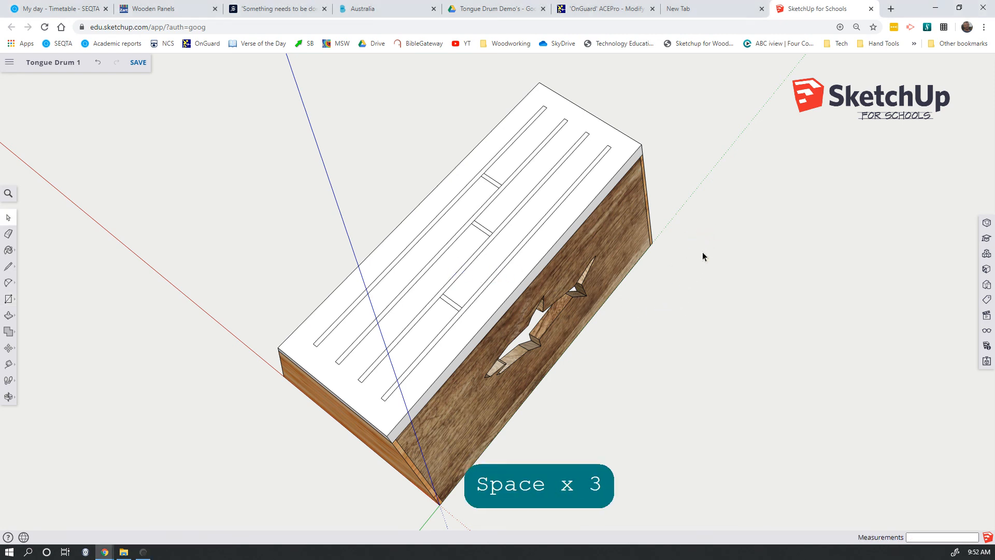
Save the model, overwriting the newer version stored in the account with the current changes.
{"action": "left_click", "coordinate": [134, 63]}
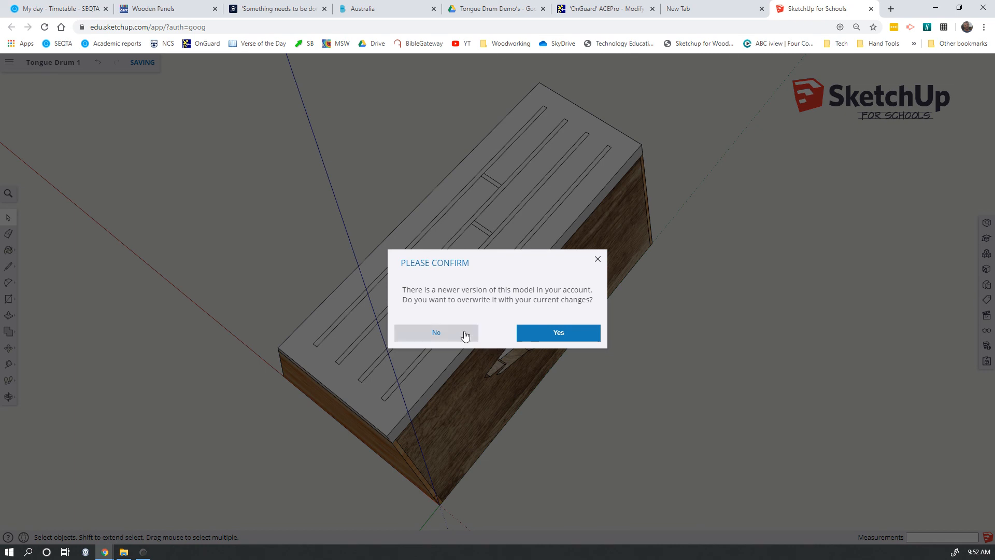
{"action": "left_click", "coordinate": [566, 332]}
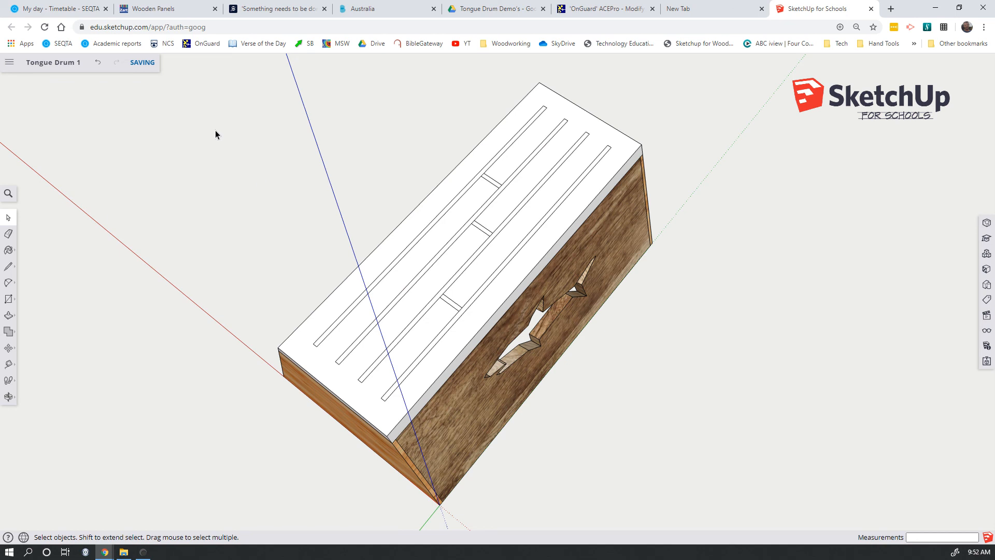